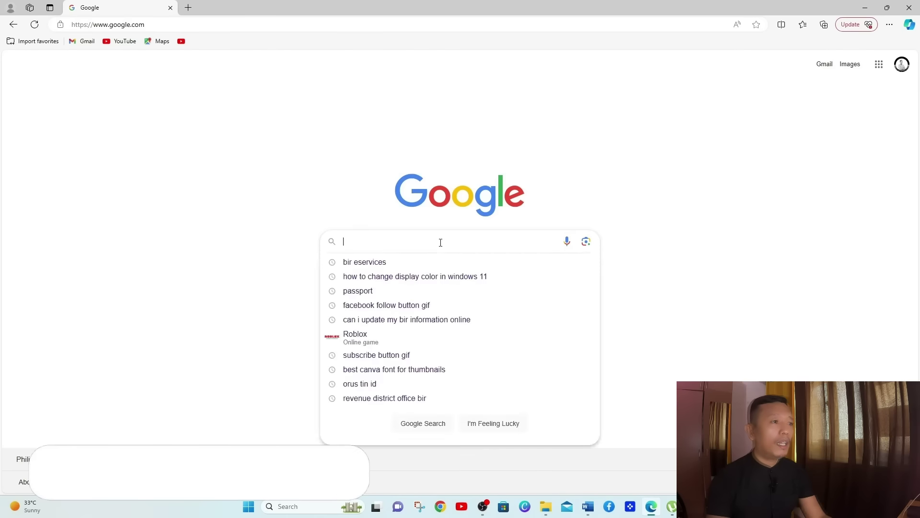
- Search Google for 'bir eservice' using the 'bir eservices' suggestion
left_click(406, 241)
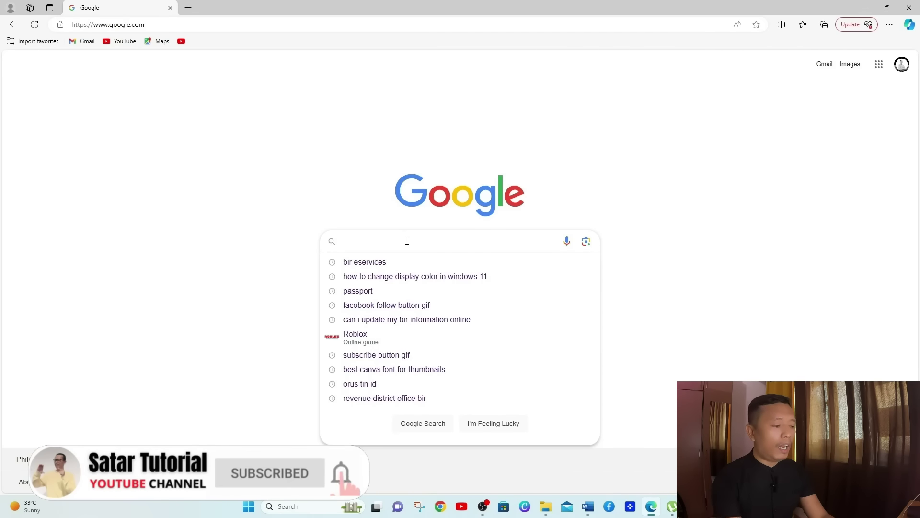
type("bir")
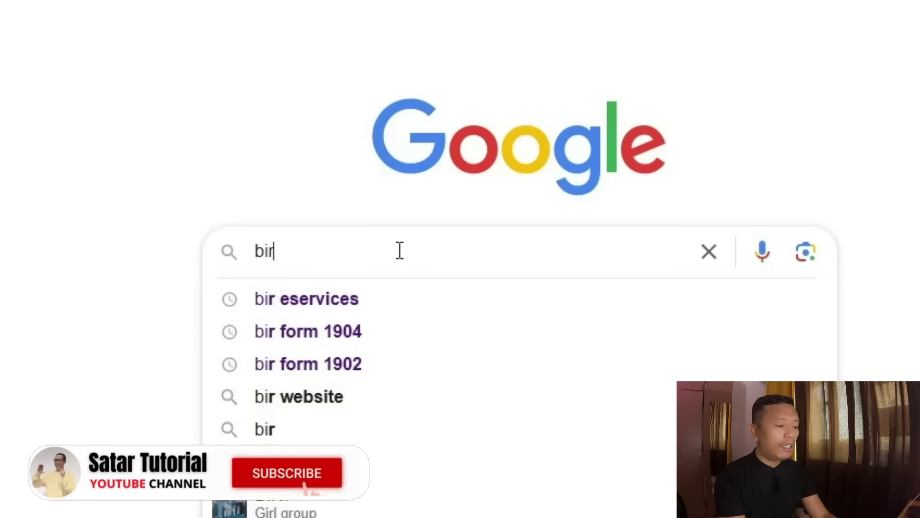
type(" eservice")
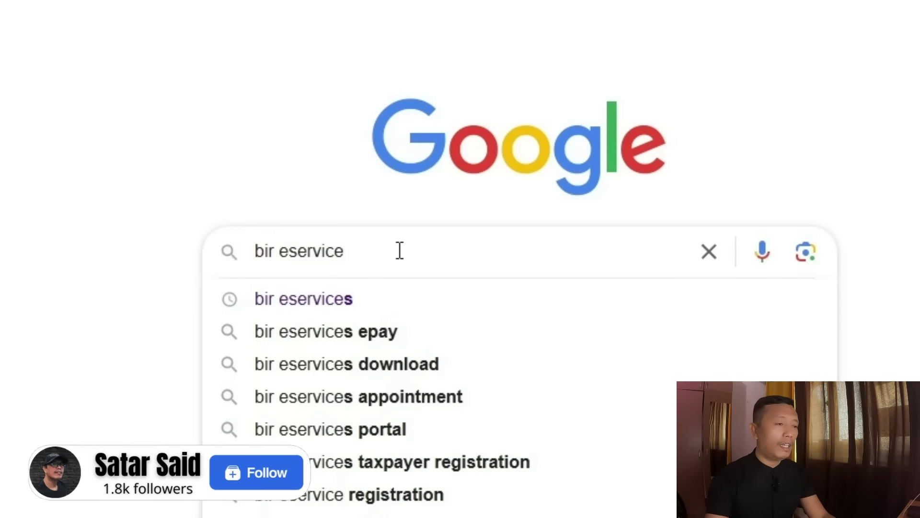
left_click(336, 302)
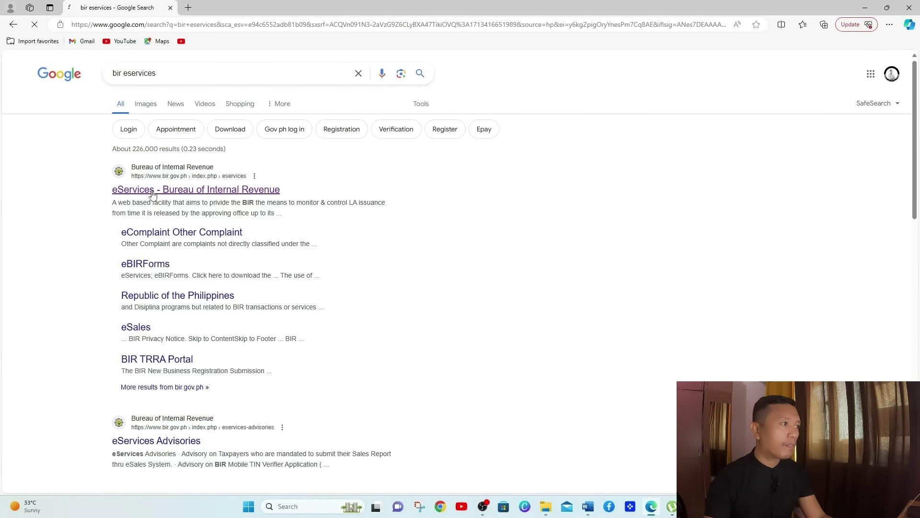
- Browse the BIR eServices list and open the ORUS online registration system
scroll(516, 195, "down", 1)
scroll(846, 238, "up", 1)
scroll(846, 238, "down", 3)
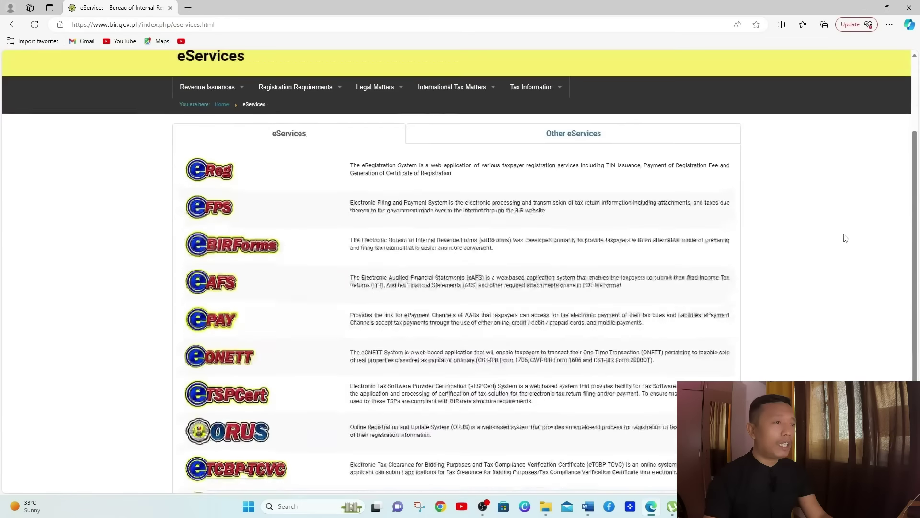
mouse_move(912, 279)
left_mouse_down()
mouse_move(915, 348)
mouse_move(917, 268)
left_mouse_up()
scroll(917, 269, "down", 3)
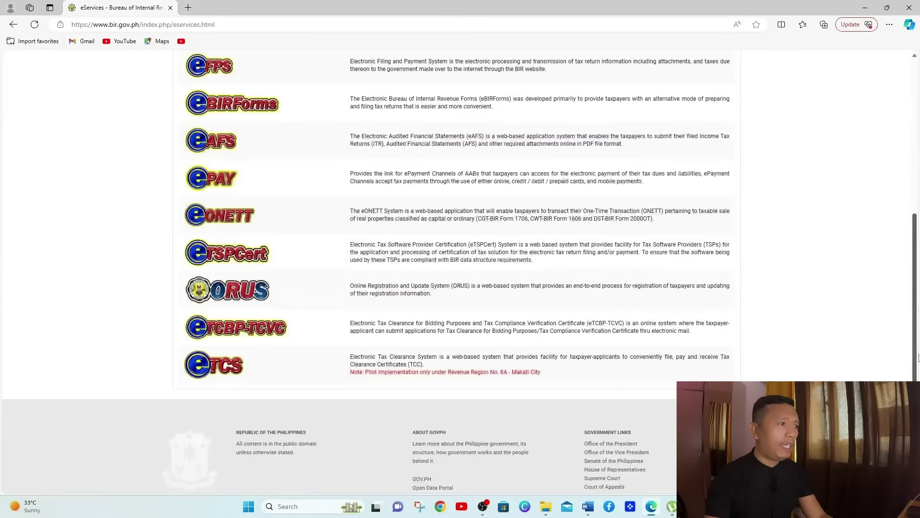
scroll(633, 218, "up", 2)
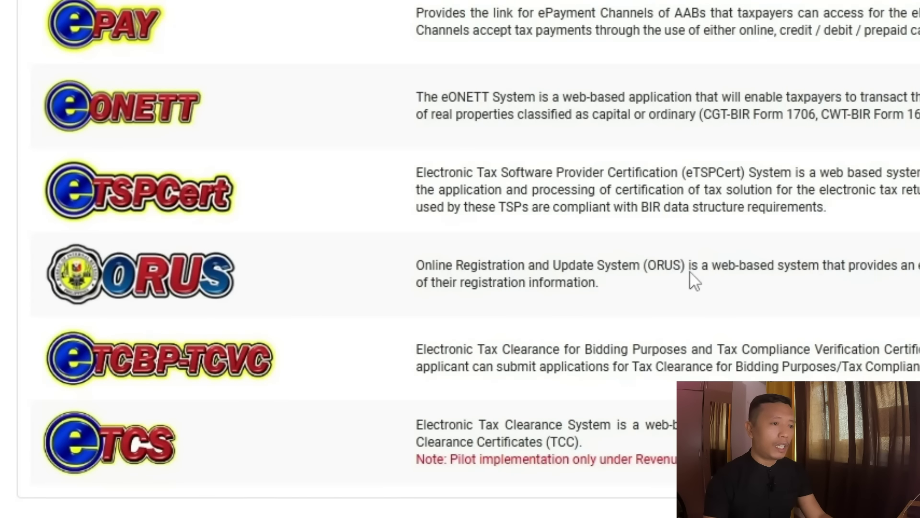
left_click_drag(688, 271, 648, 271)
left_click(214, 295)
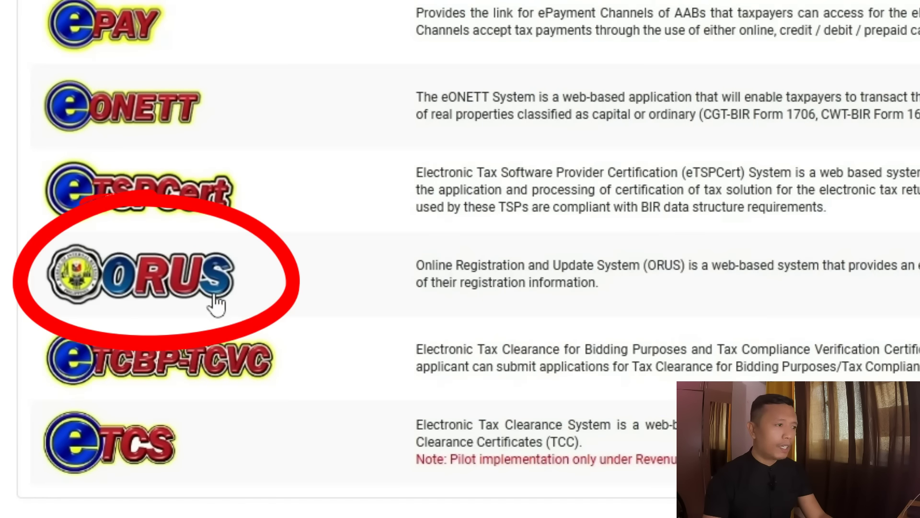
left_click(186, 290)
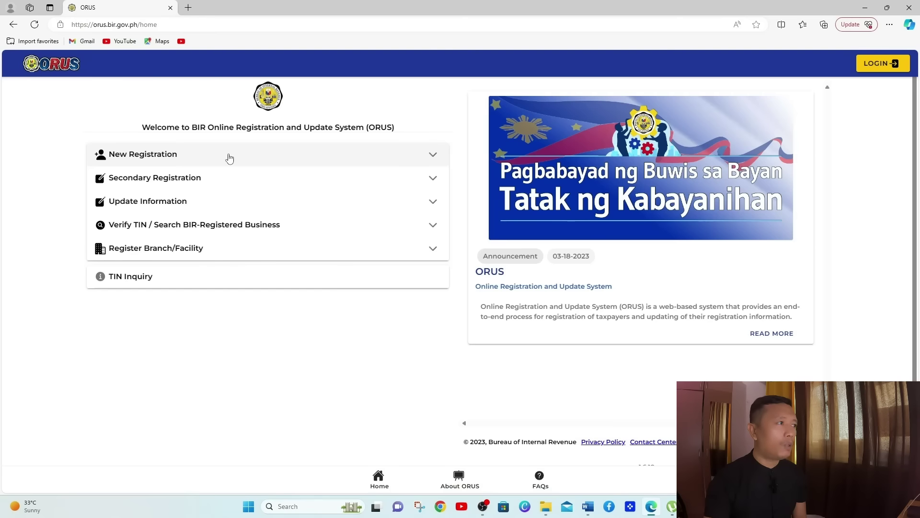
- Choose New Registration as an individual and begin creating an ORUS account
left_click(426, 156)
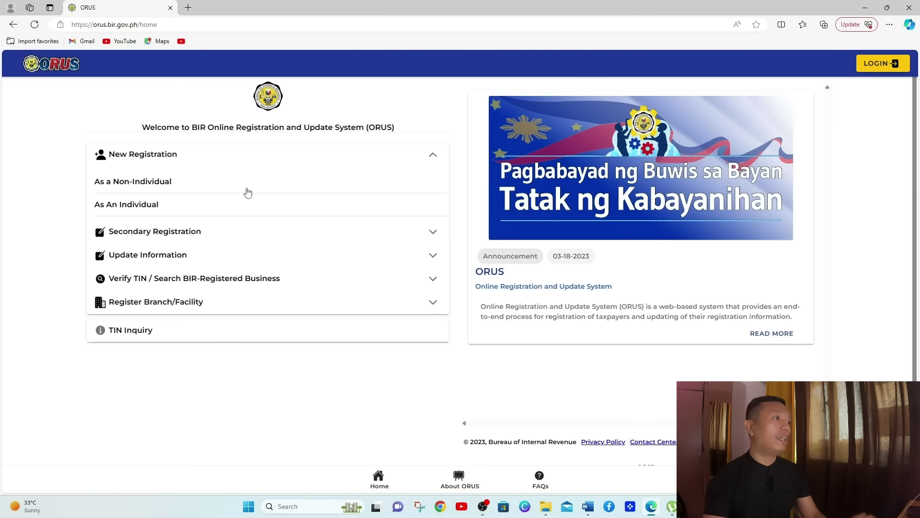
left_click(166, 211)
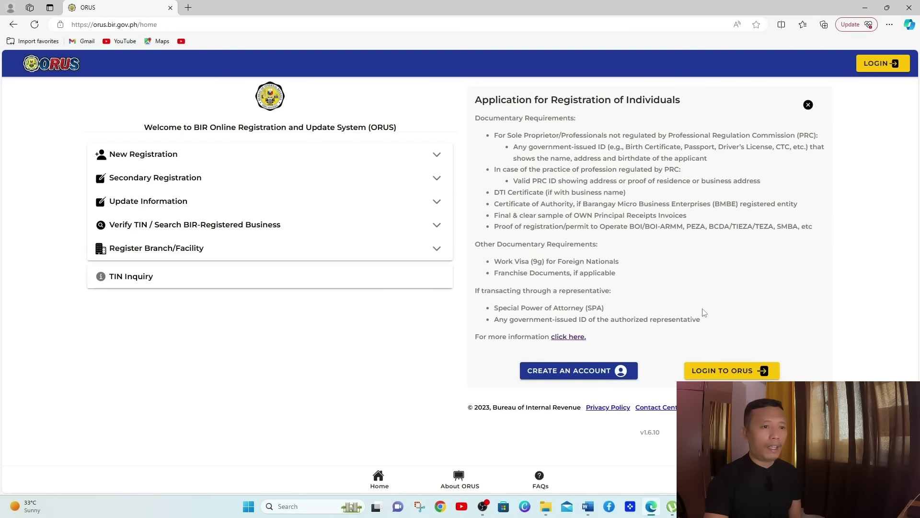
left_click(565, 376)
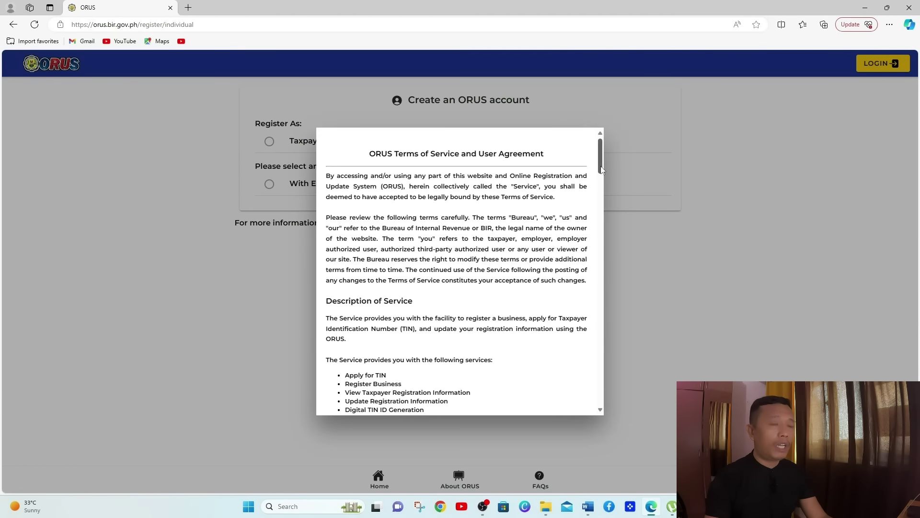
- Scroll through the ORUS terms, tick the acknowledgement and agree
left_click_drag(600, 166, 592, 405)
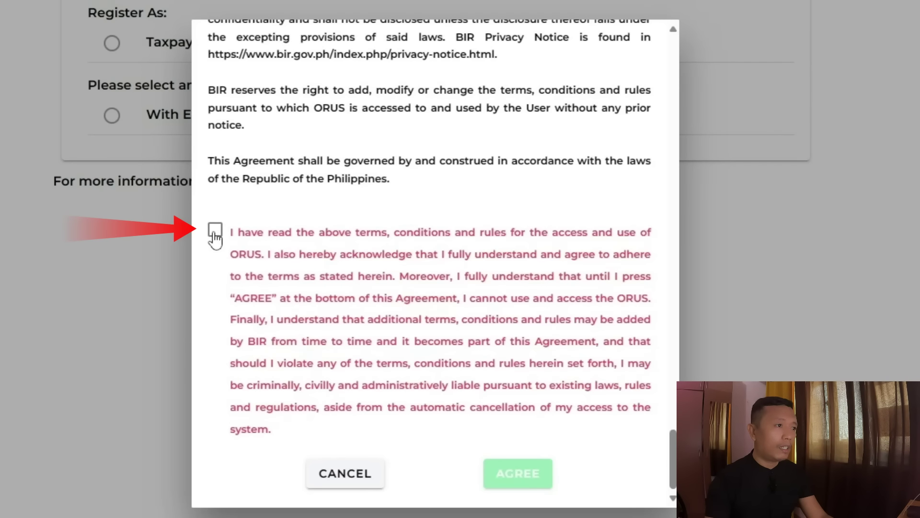
left_click(214, 230)
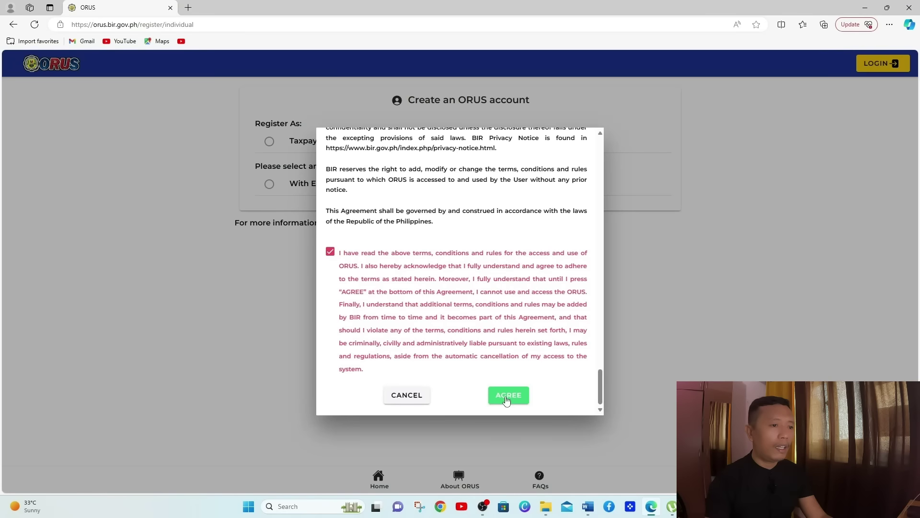
left_click(524, 477)
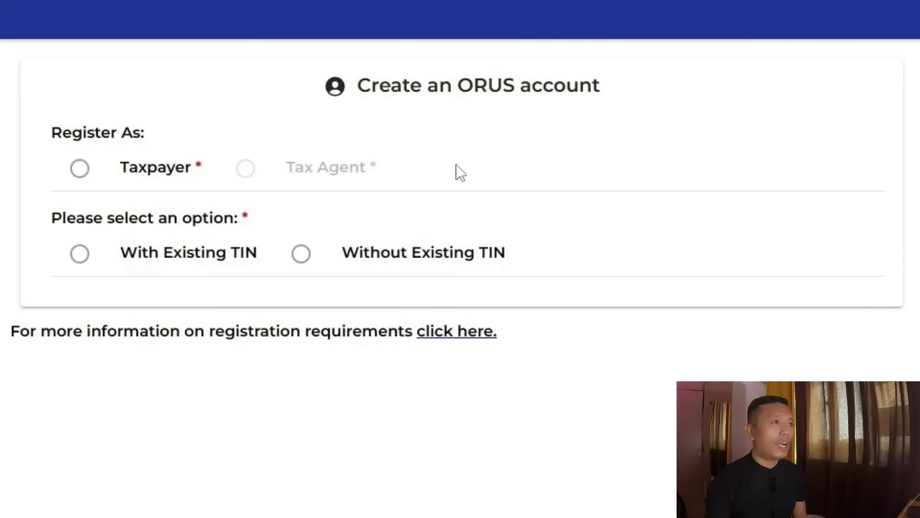
- Select Taxpayer and Without Existing TIN, accepting the single-TIN warning
left_click(80, 168)
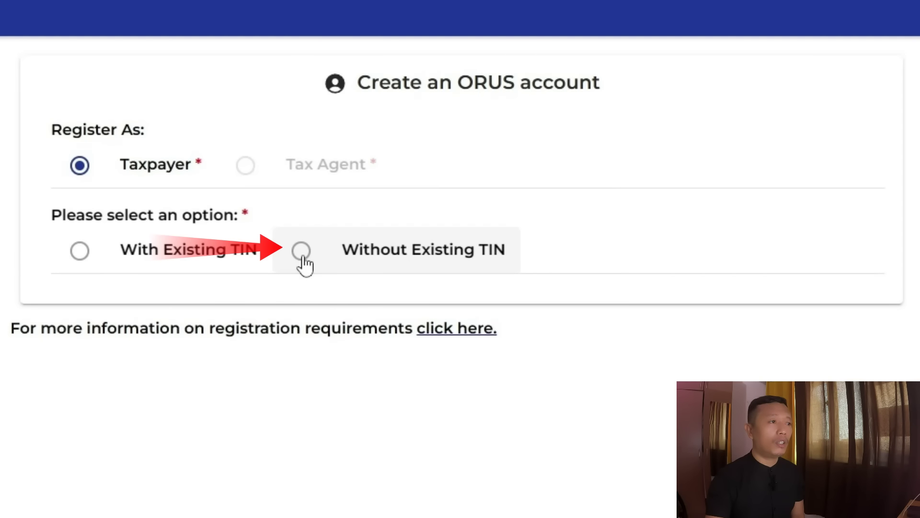
left_click(302, 254)
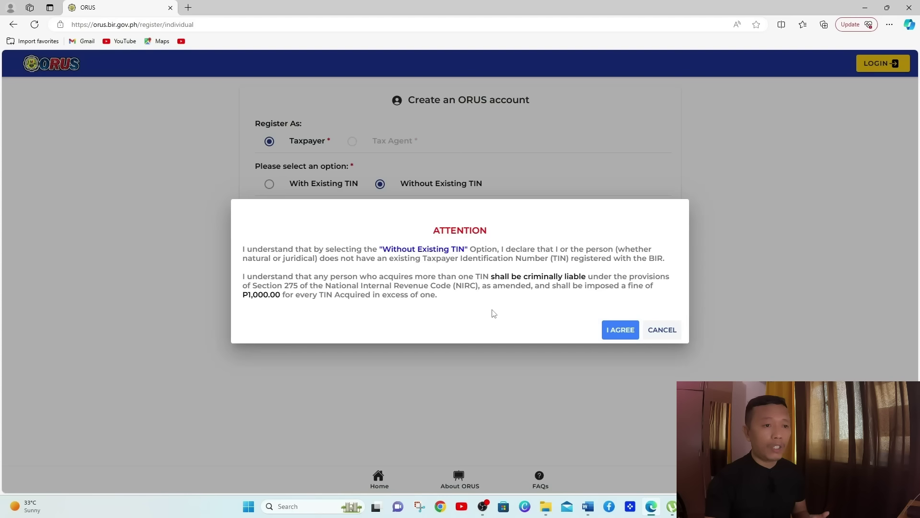
left_click(619, 337)
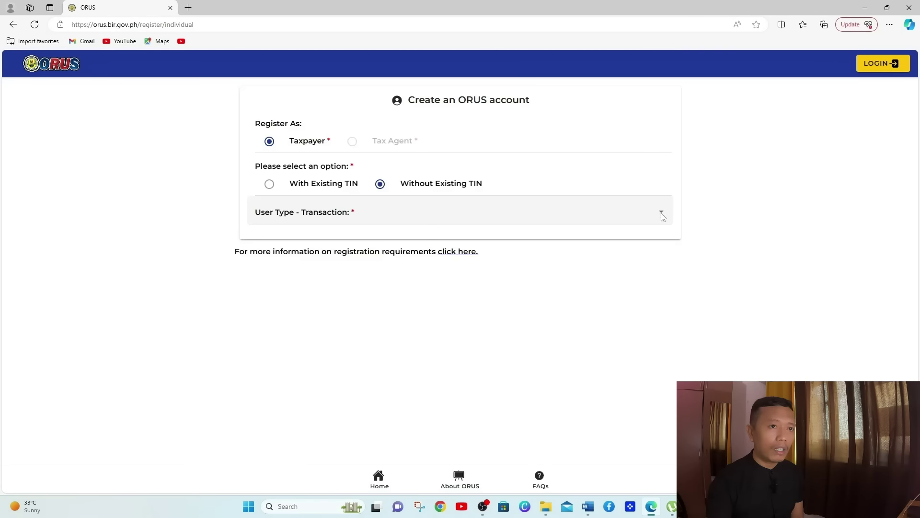
- Choose 'Get TIN for Filipino Citizen - E.O. 98 / One Time Taxpayer' as the user type transaction
left_click(662, 218)
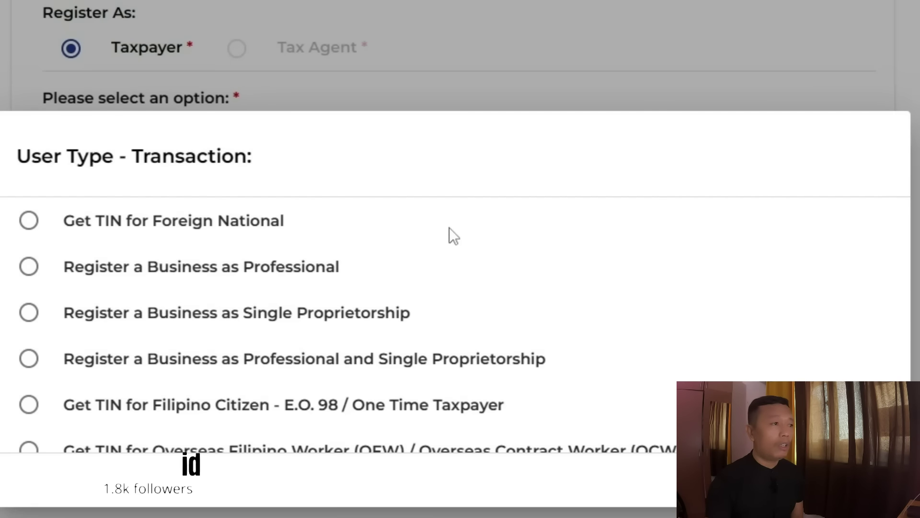
scroll(440, 269, "down", 1)
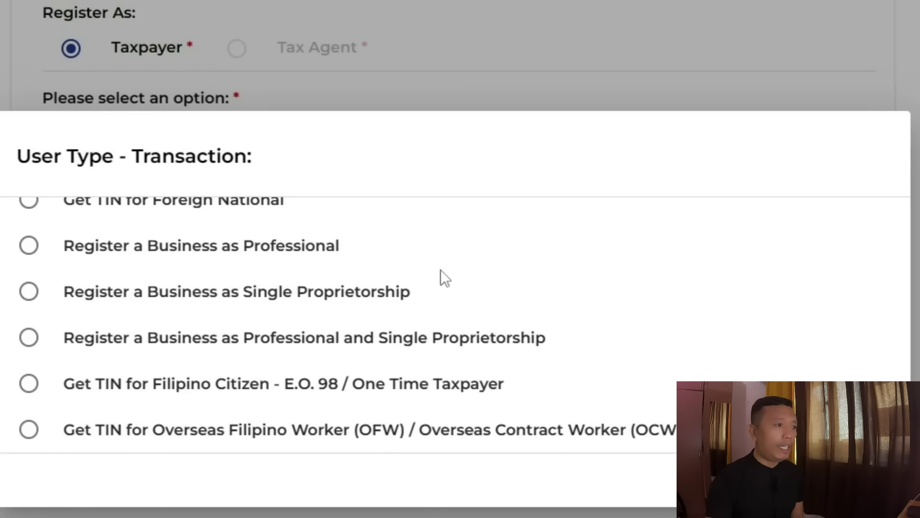
scroll(435, 270, "up", 1)
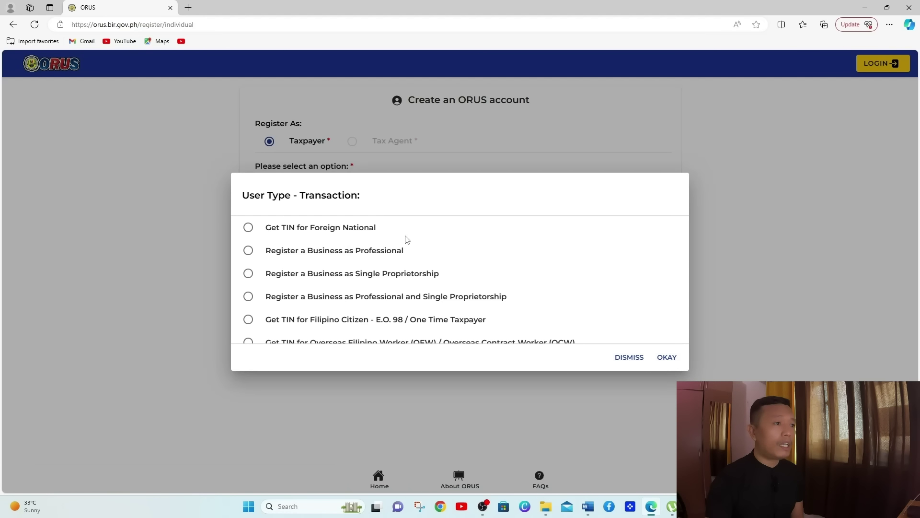
scroll(331, 259, "down", 1)
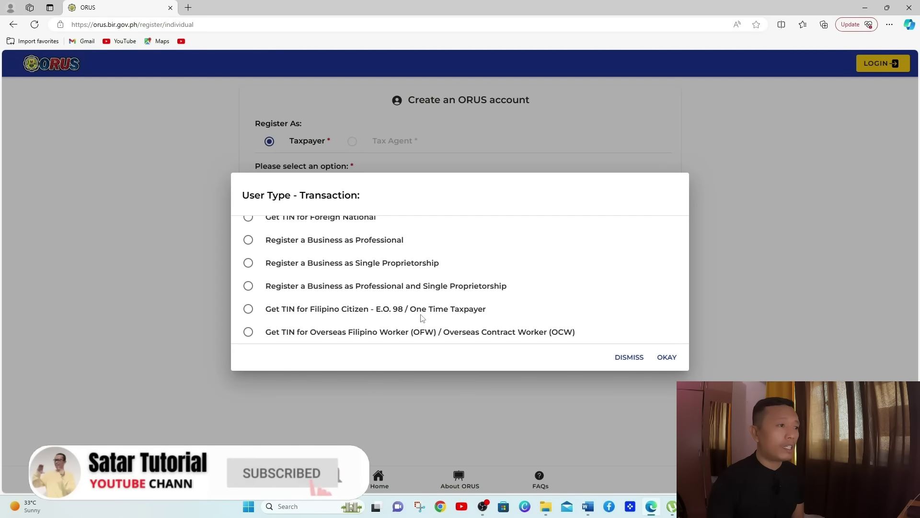
left_click(248, 311)
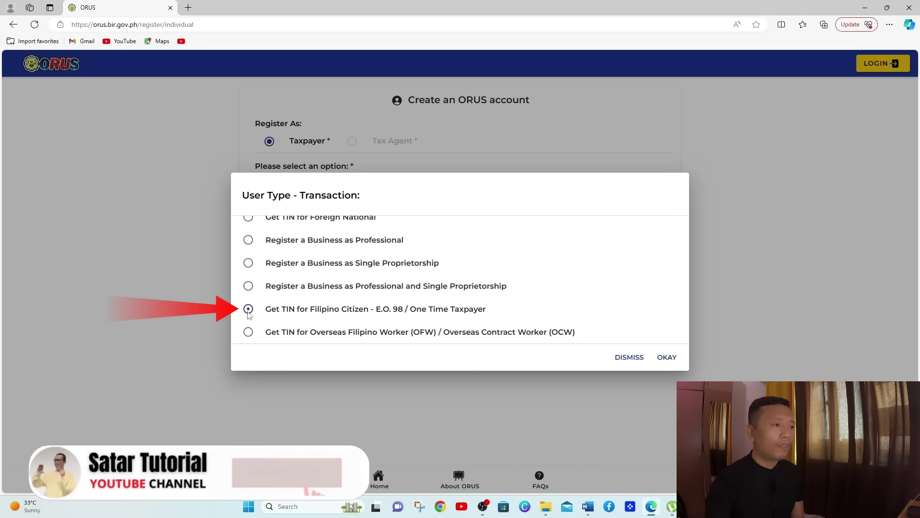
left_click(667, 358)
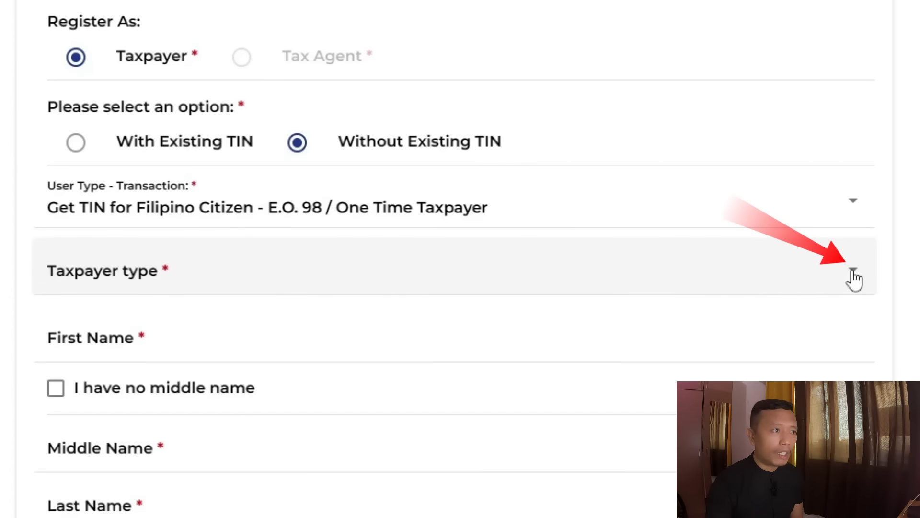
- Set the taxpayer type to Executive Order No. 98 - Filipino Citizen (EO98FC)
left_click(853, 271)
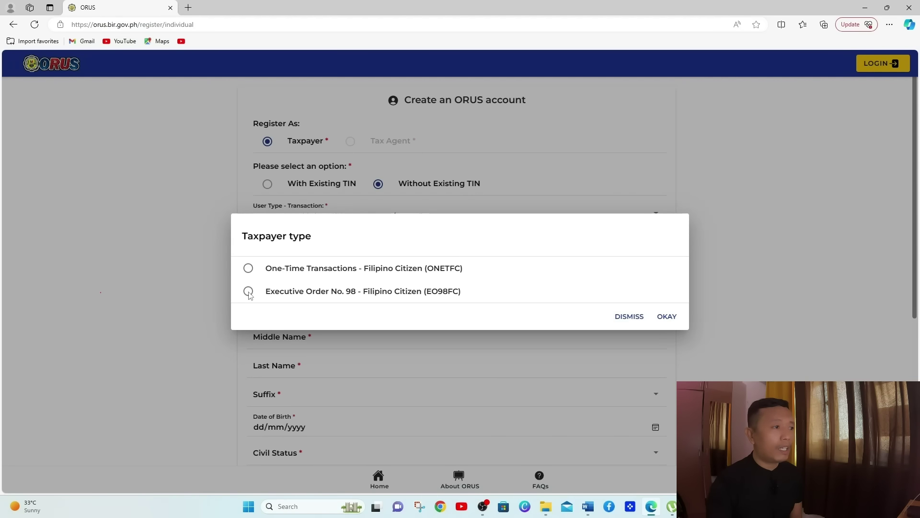
left_click(667, 318)
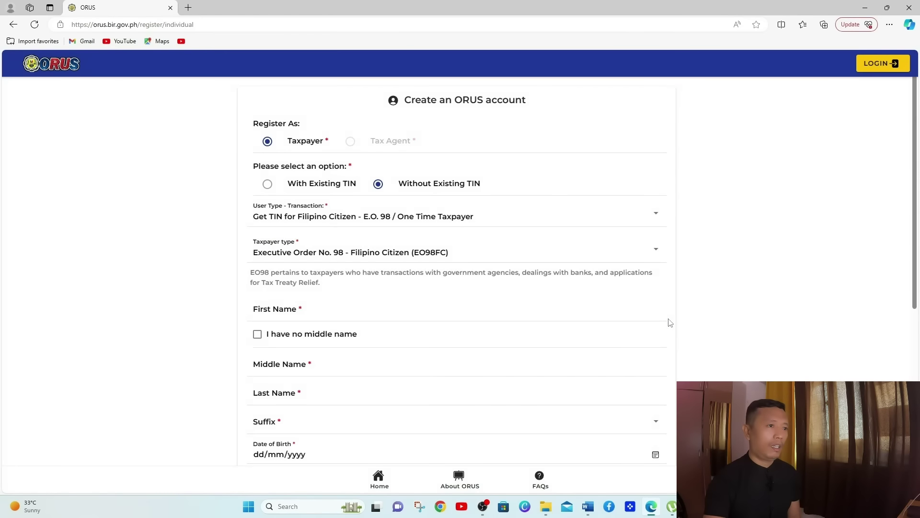
scroll(427, 287, "down", 1)
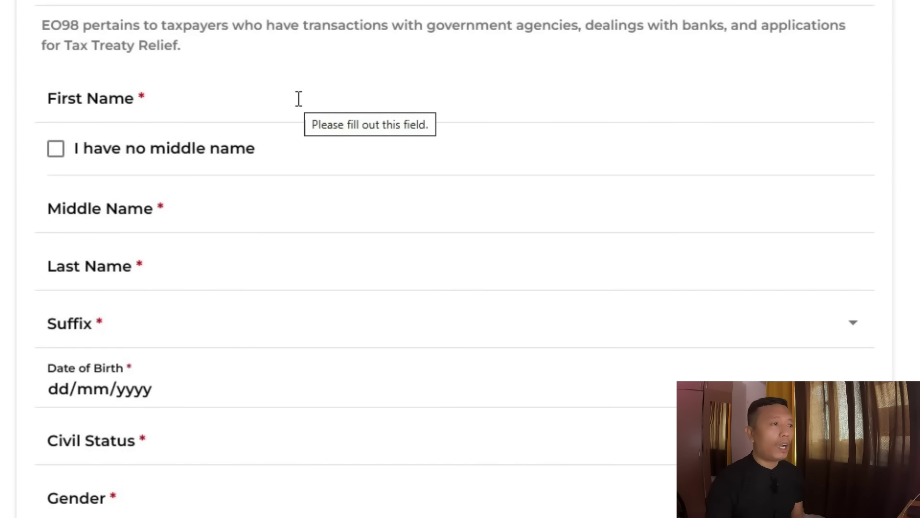
- Enter the applicant's first, middle and last names in the name fields
left_click(299, 98)
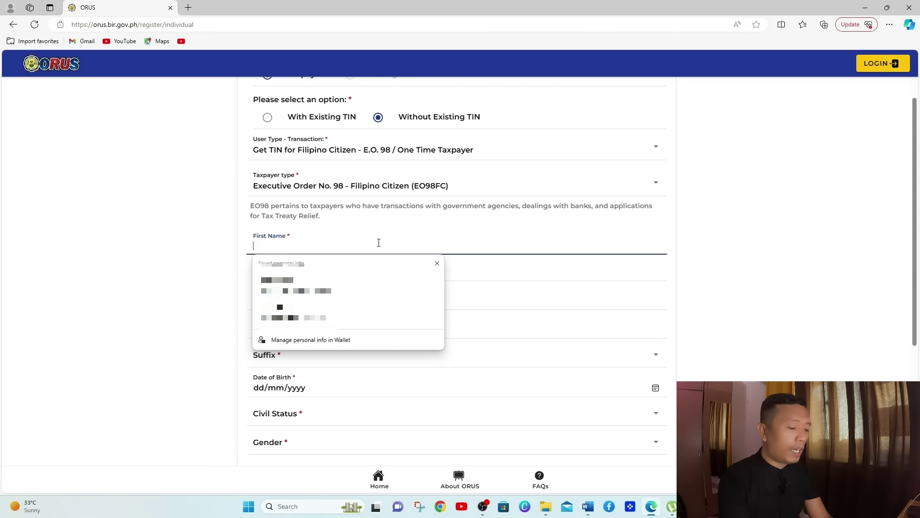
type("ka")
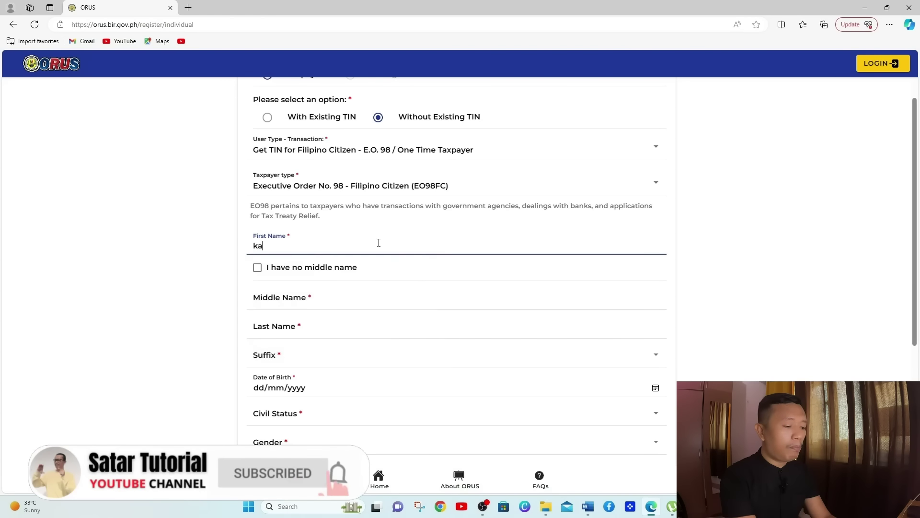
type("tipa")
left_click(815, 242)
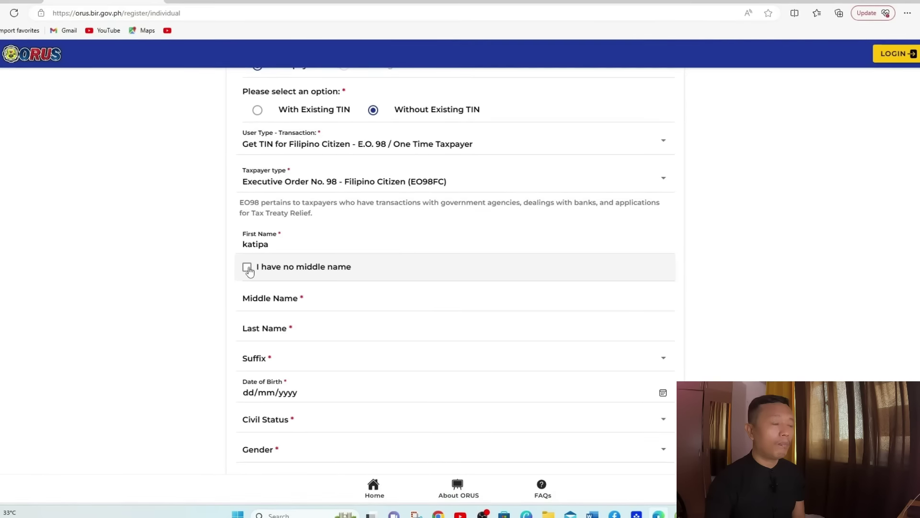
left_click(363, 303)
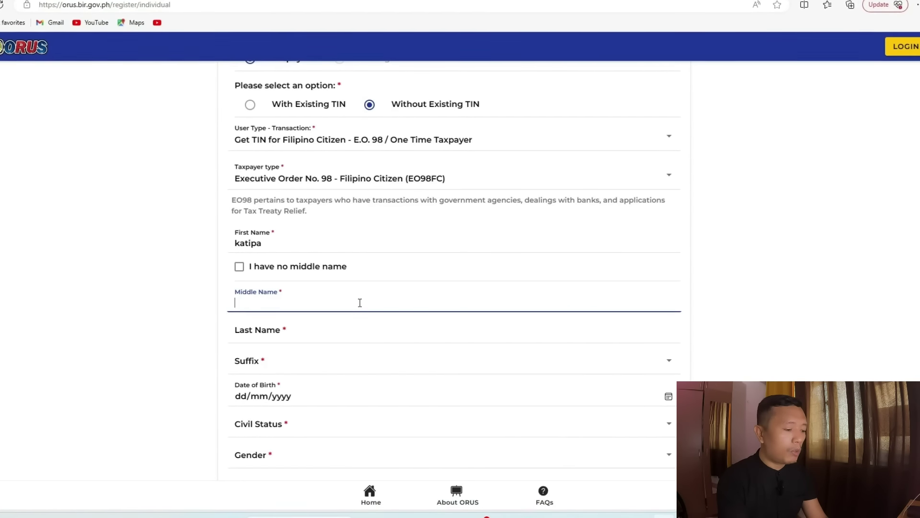
type("tilapya")
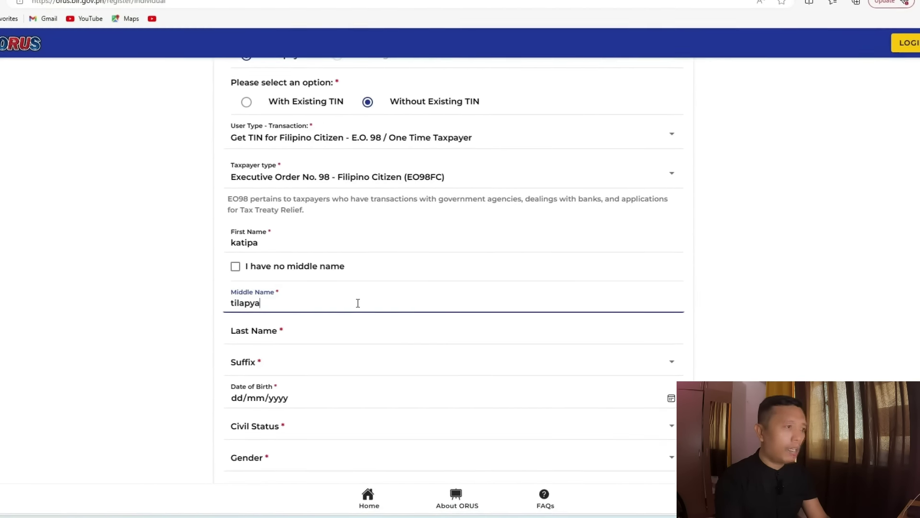
left_click(374, 326)
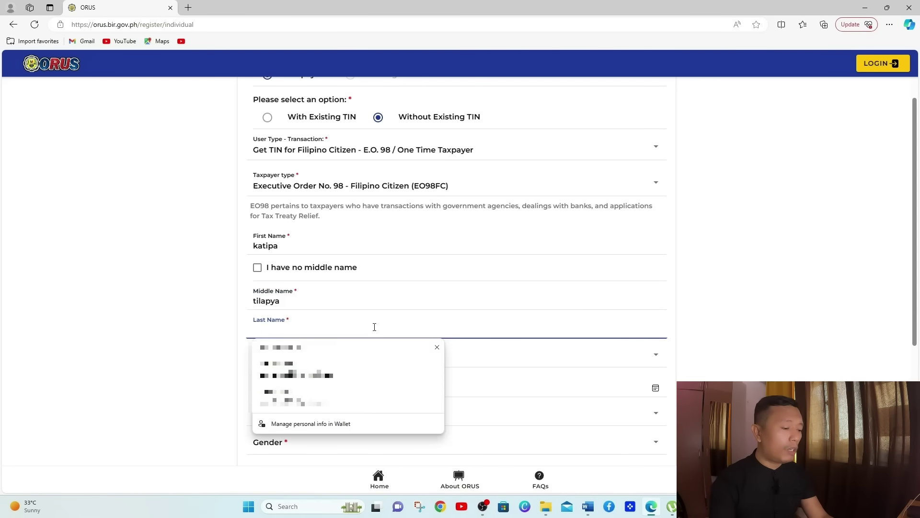
type("aluwan")
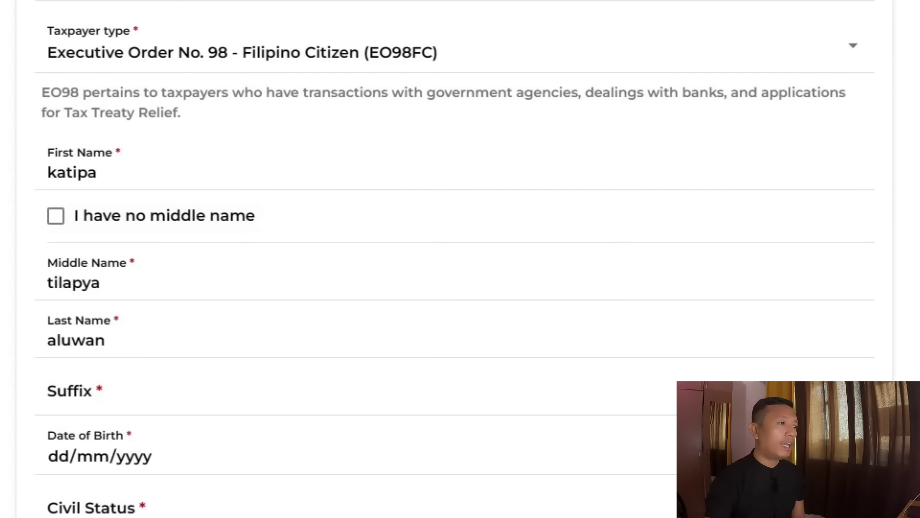
- Set the date of birth to 01/01/1986 via the calendar
scroll(389, 156, "down", 5)
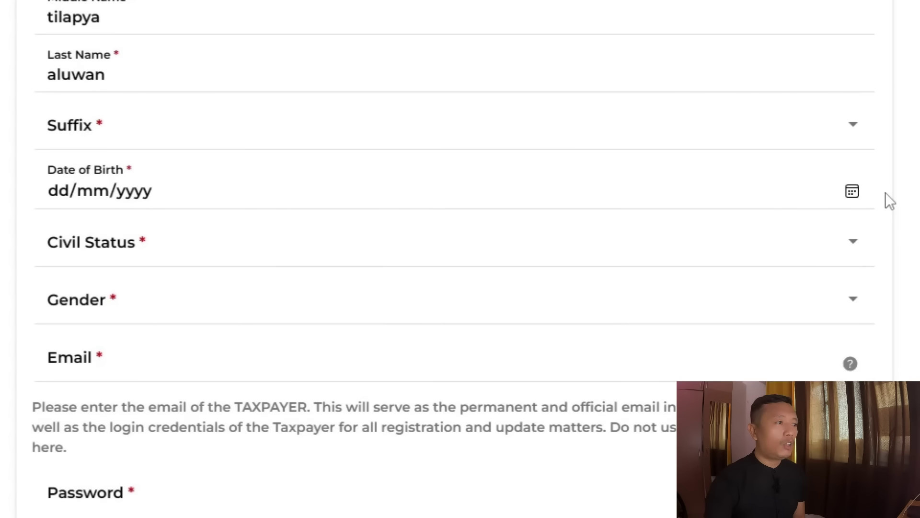
left_click(852, 192)
left_click(109, 235)
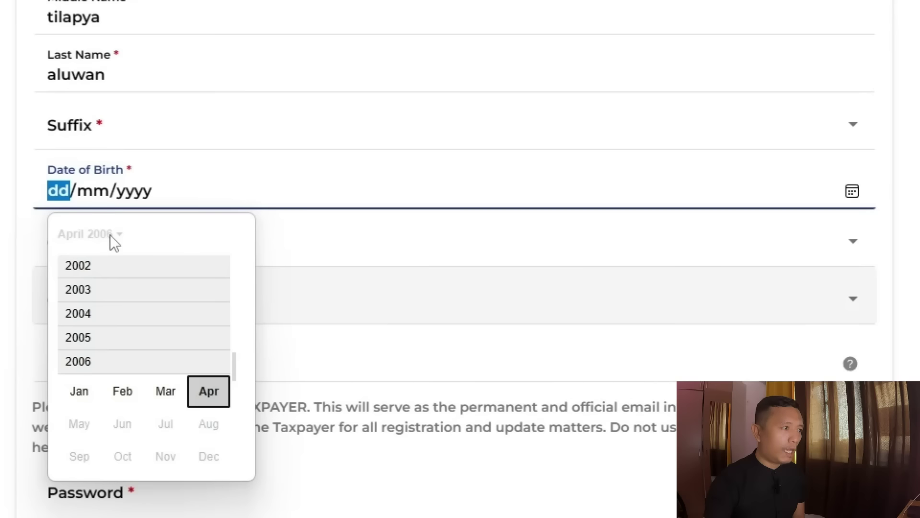
left_click(80, 389)
left_click(74, 298)
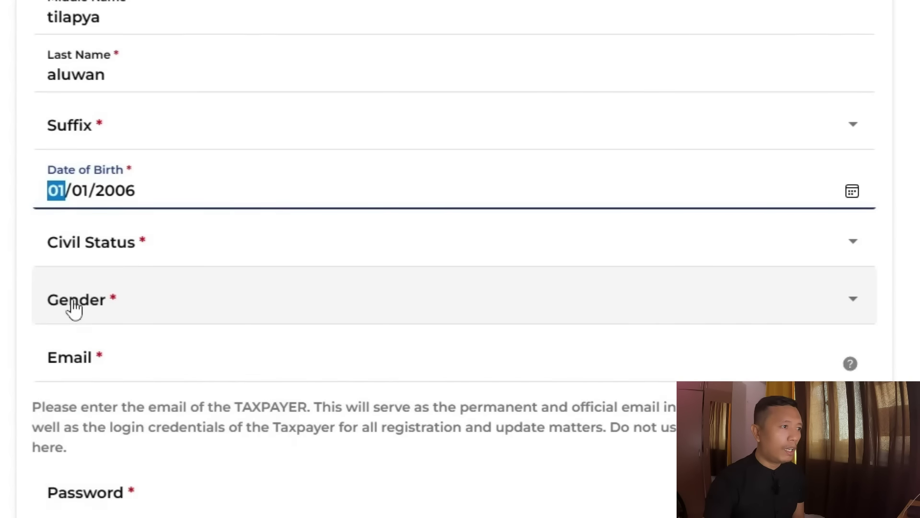
left_click(105, 192)
type("19")
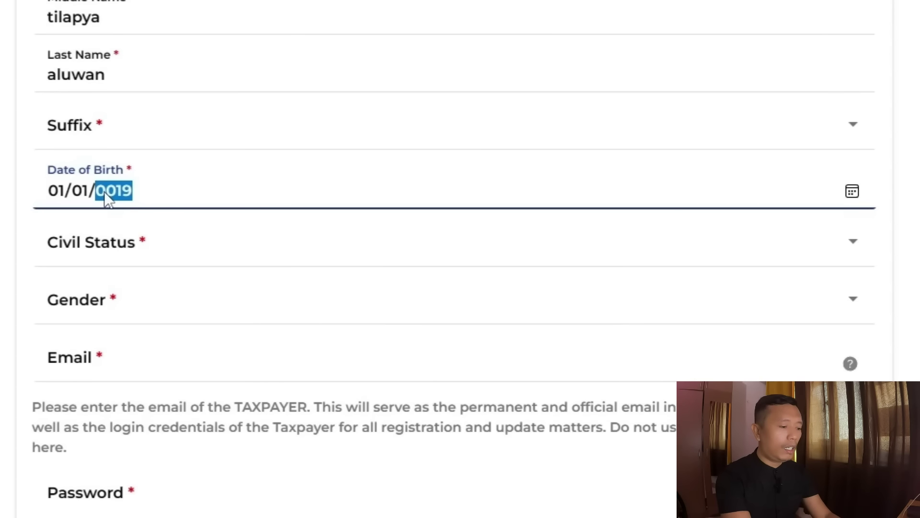
type("86")
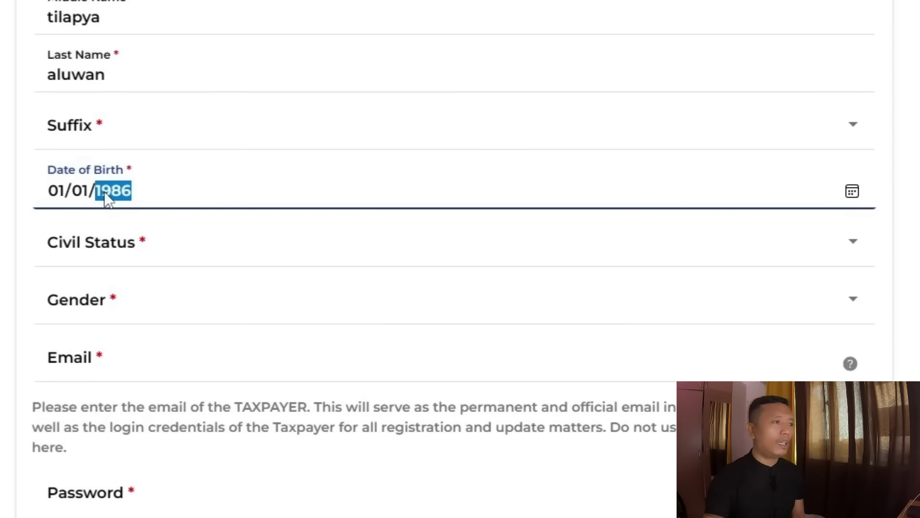
- Set civil status to Single and gender to Male
left_click(852, 254)
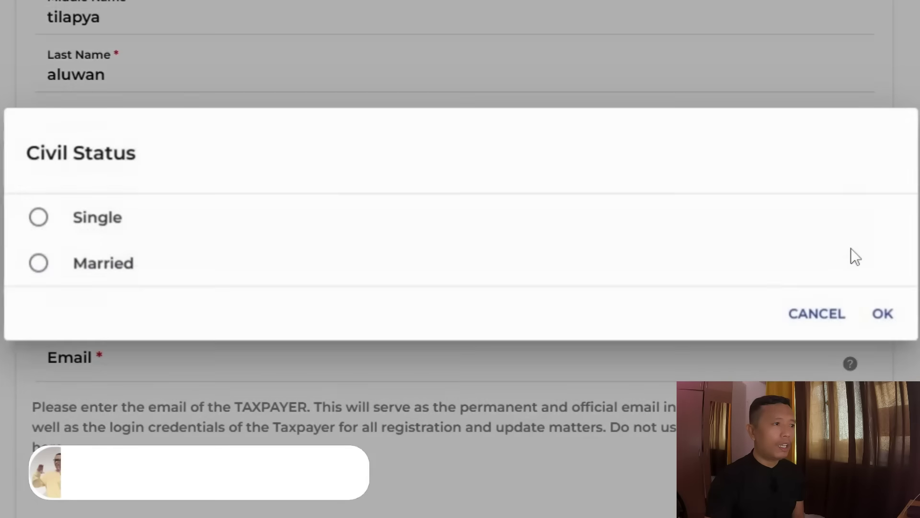
left_click(37, 218)
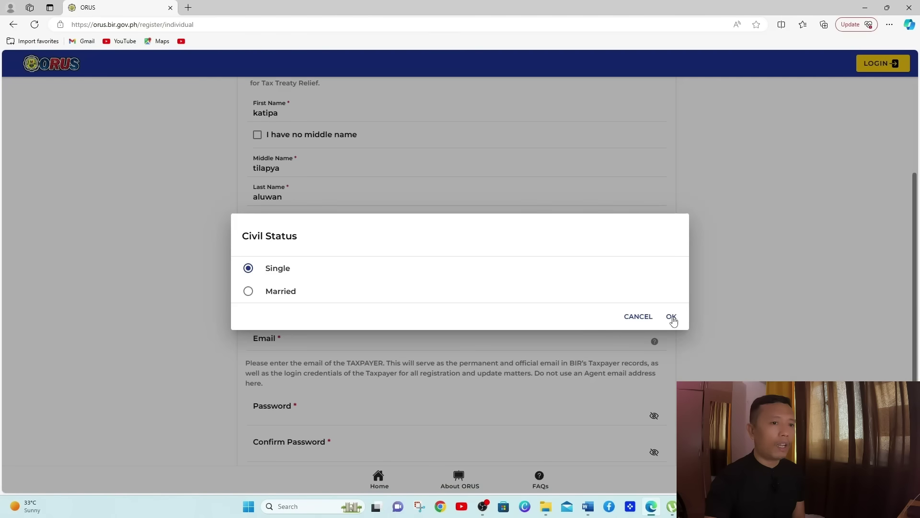
left_click(672, 317)
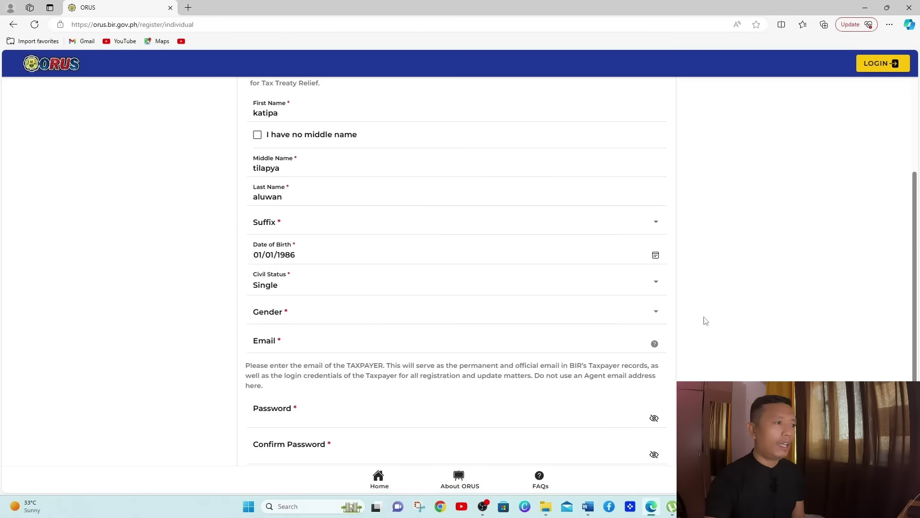
left_click(657, 315)
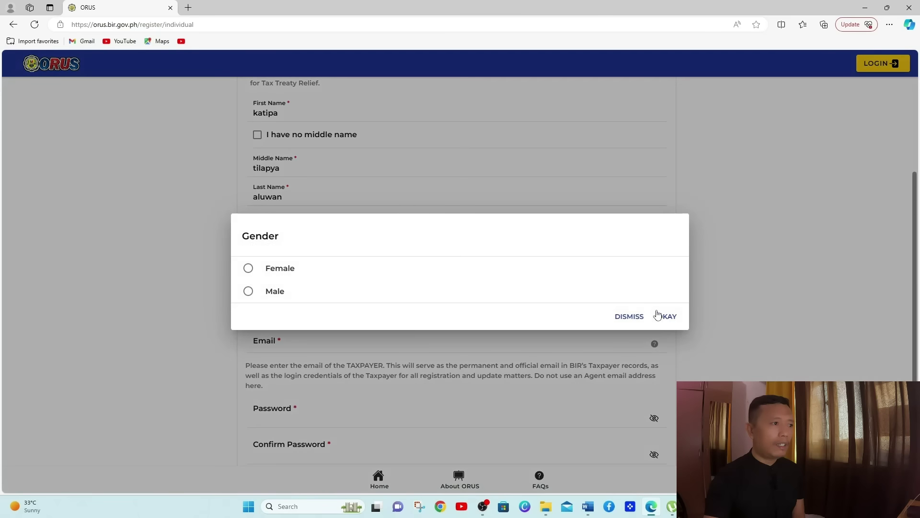
left_click(249, 292)
left_click(666, 318)
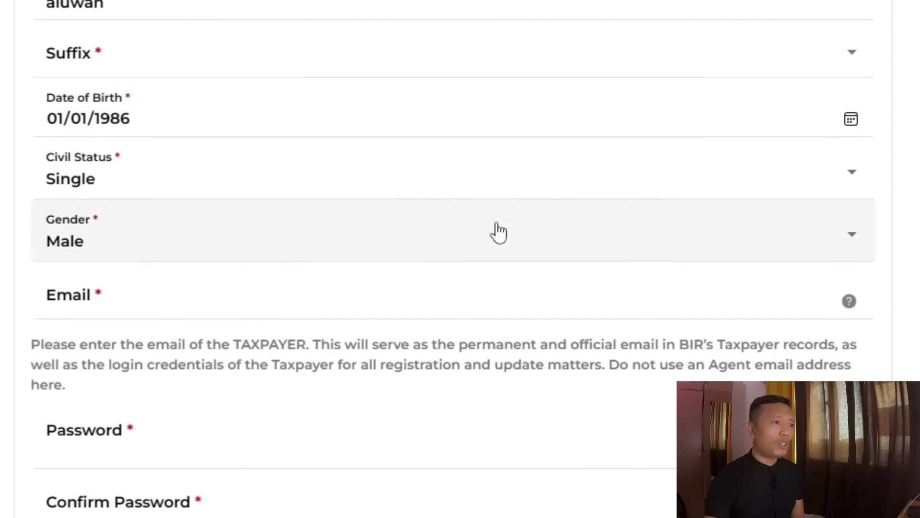
left_click(210, 295)
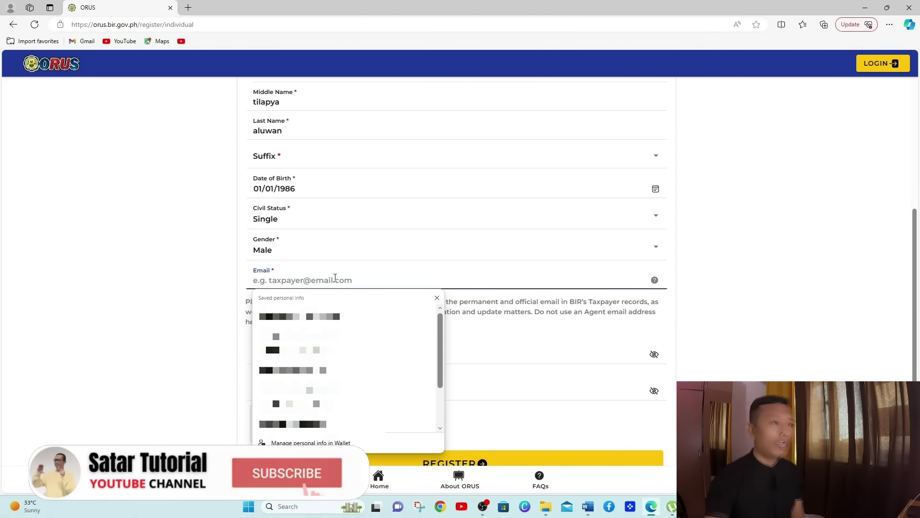
- Fill the Email field with the taxpayer's saved address from Edge autofill
left_click(336, 277)
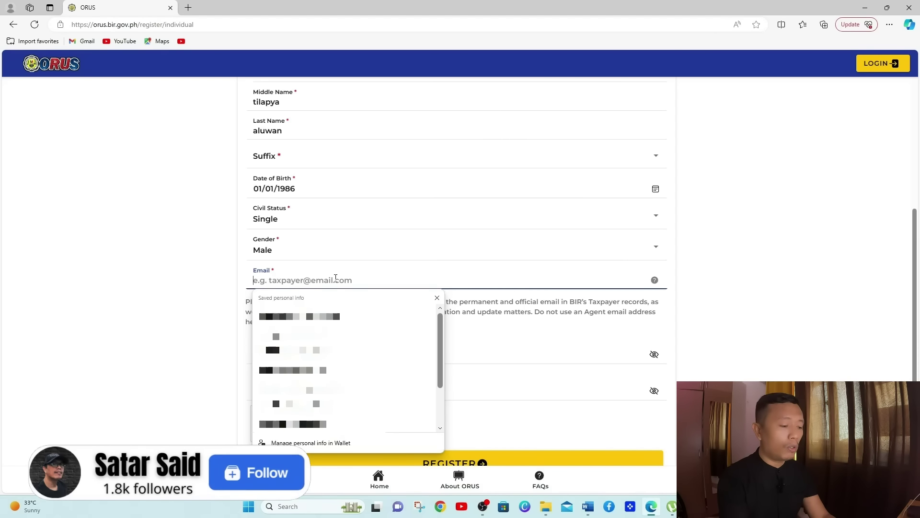
left_click(300, 317)
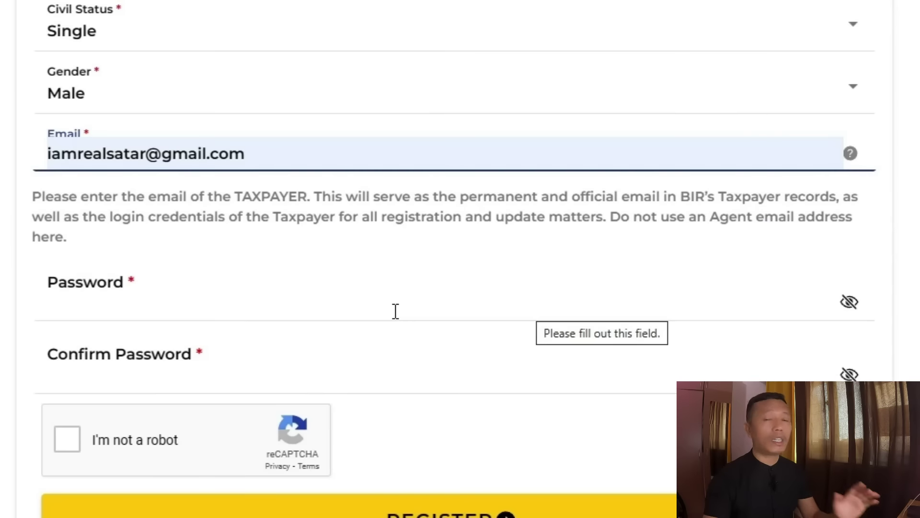
left_click(139, 286)
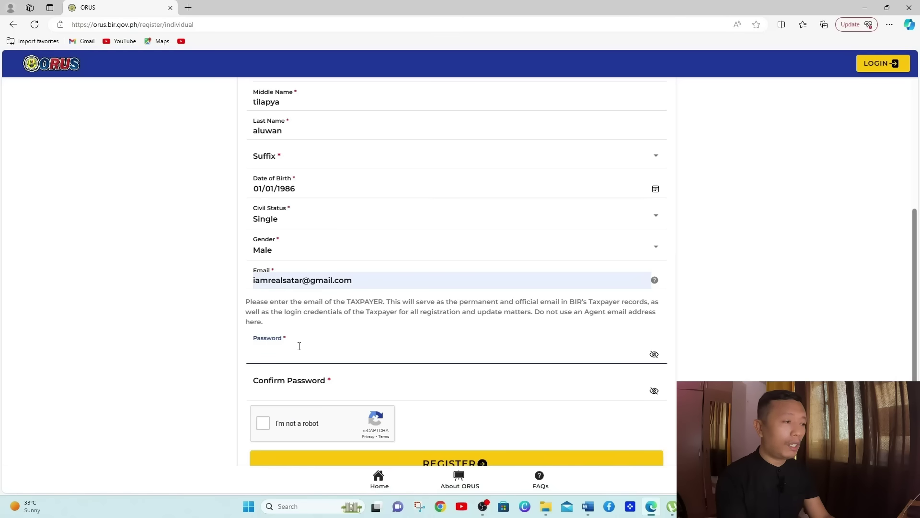
- Enter the 12-character account password and confirm it
type("a")
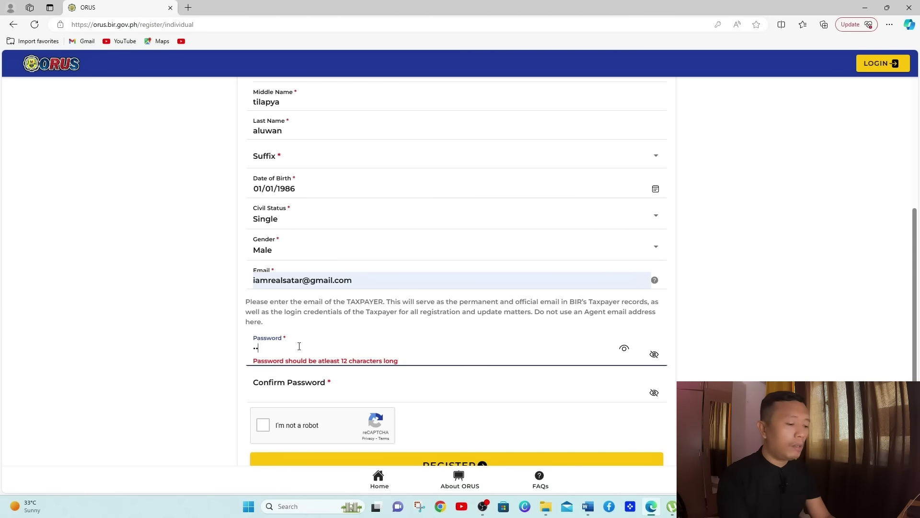
type("•••••••••••")
left_click(338, 389)
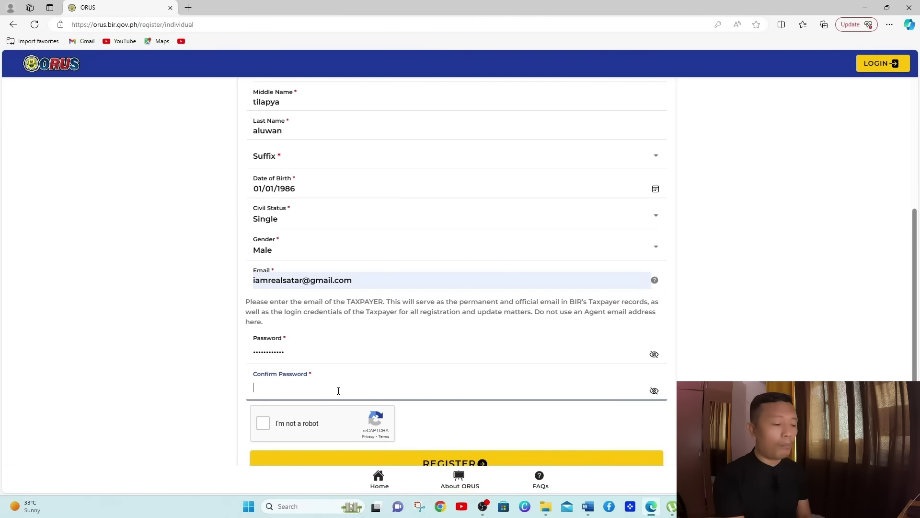
type("••••••••••••")
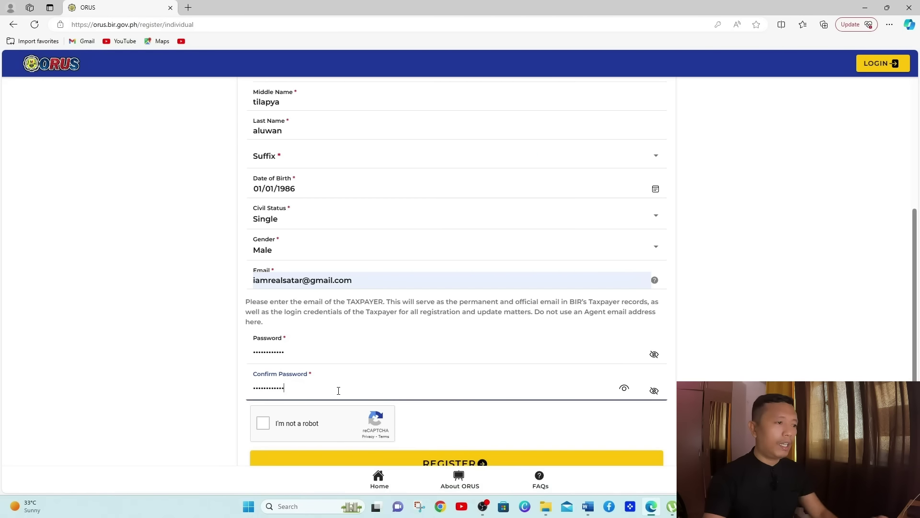
- Pass the 'I'm not a robot' check and submit the ORUS registration
scroll(370, 439, "down", 1)
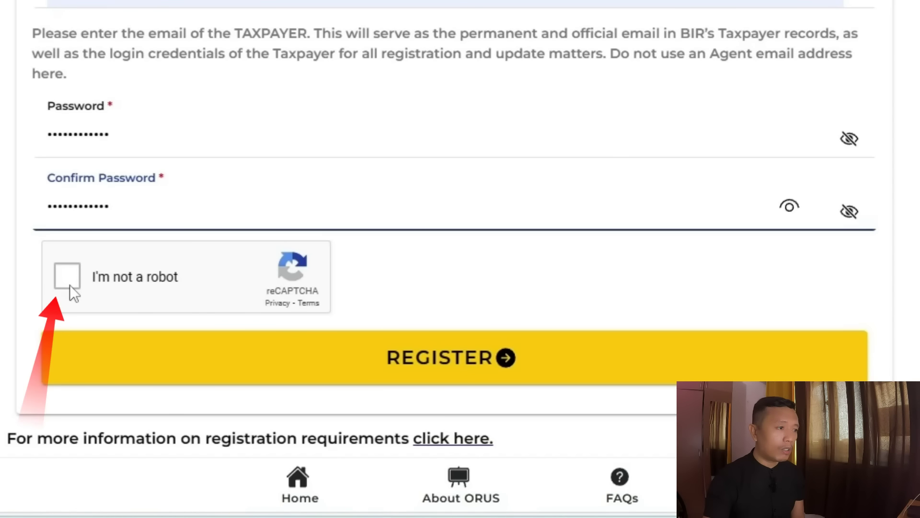
left_click(70, 285)
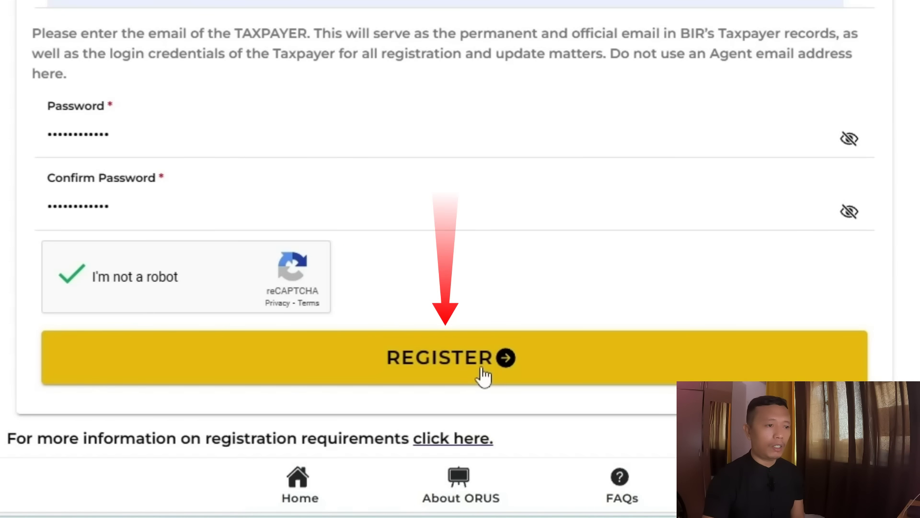
left_click(482, 370)
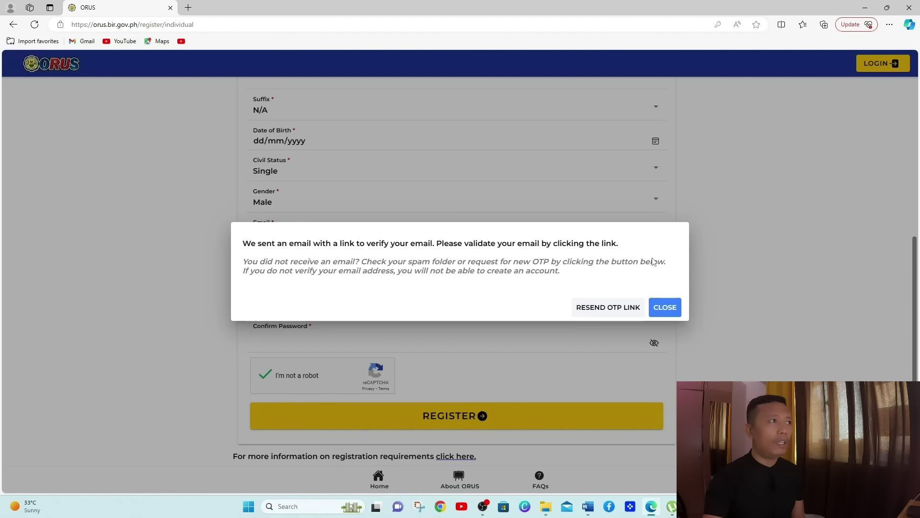
- In a new Gmail tab, open the ORUS Account Verification email and follow its verification link
left_click(188, 8)
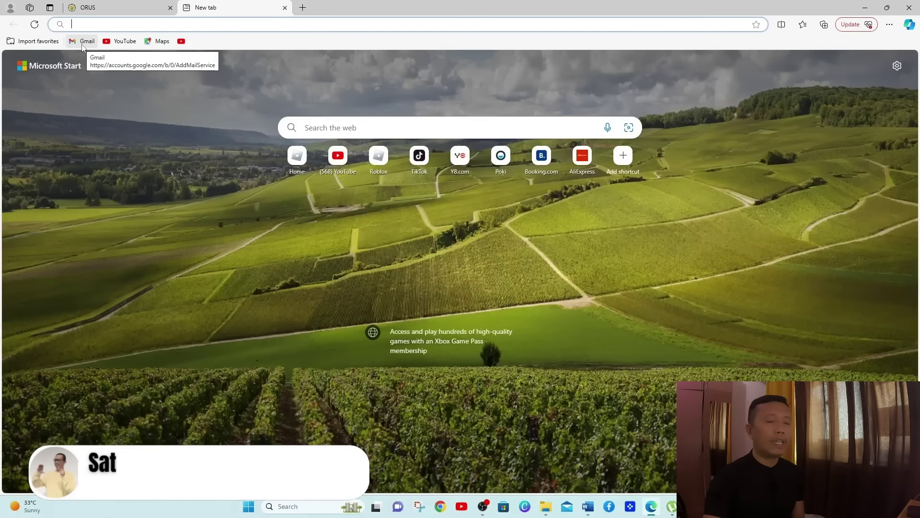
left_click(83, 42)
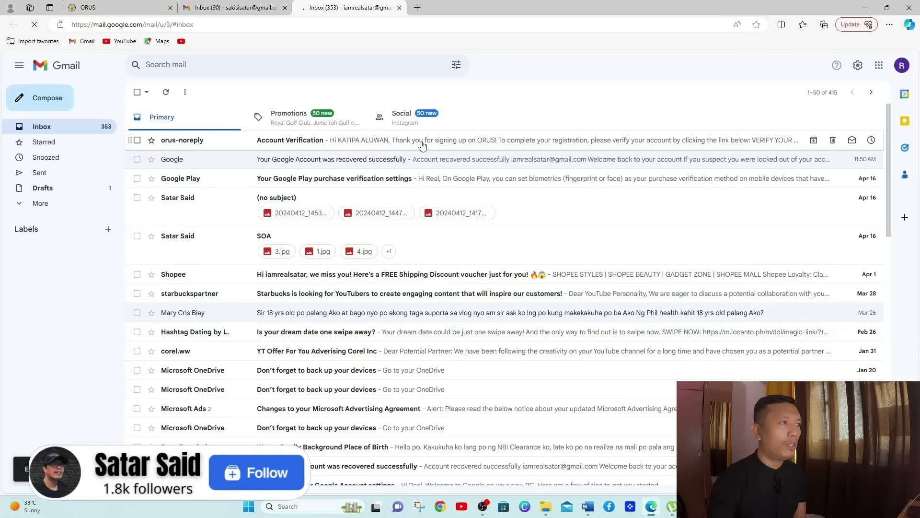
left_click(422, 145)
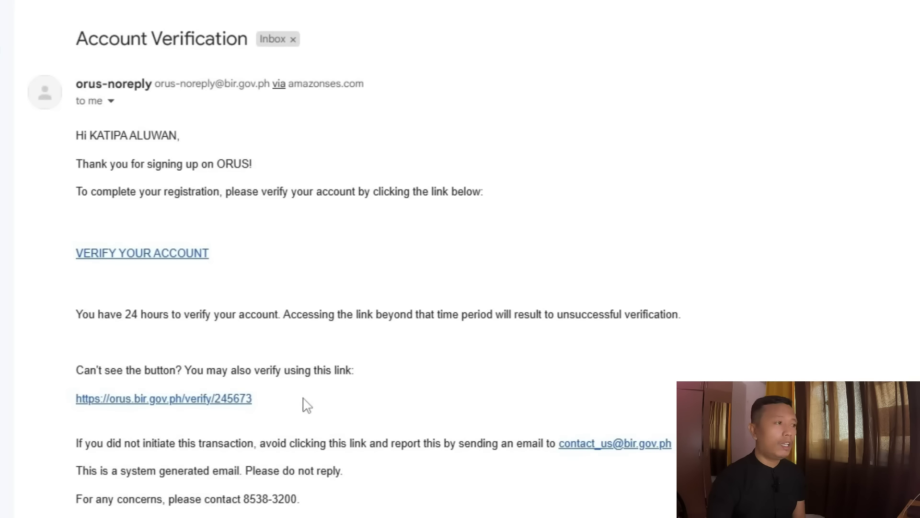
left_click(150, 259)
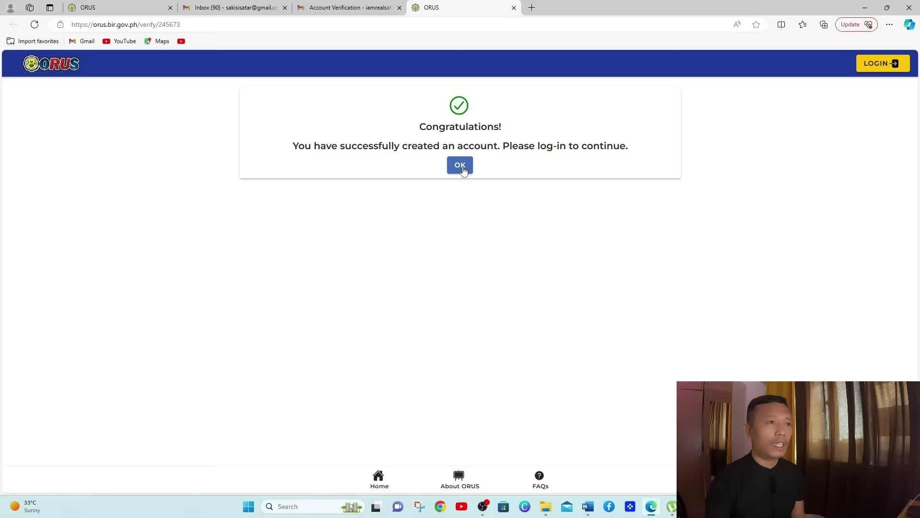
- Log in with the saved email, the account password and the reCAPTCHA check
left_click(461, 167)
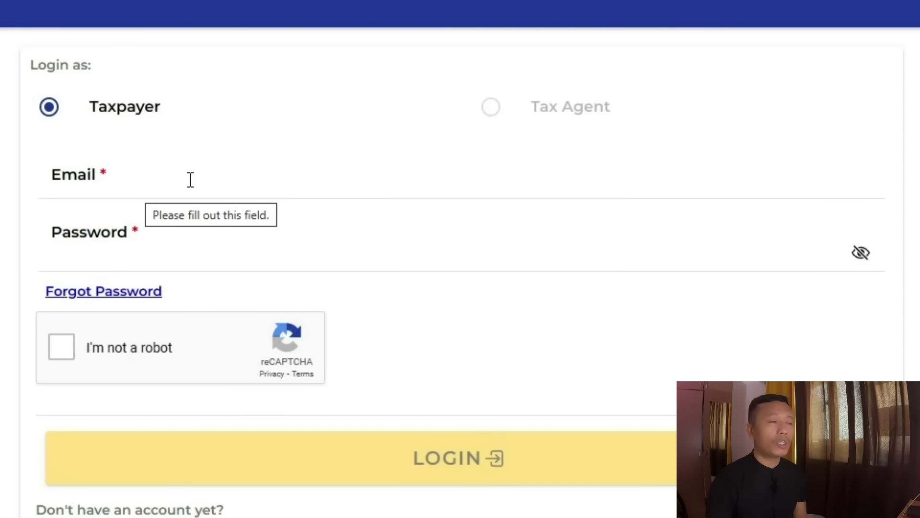
left_click(208, 174)
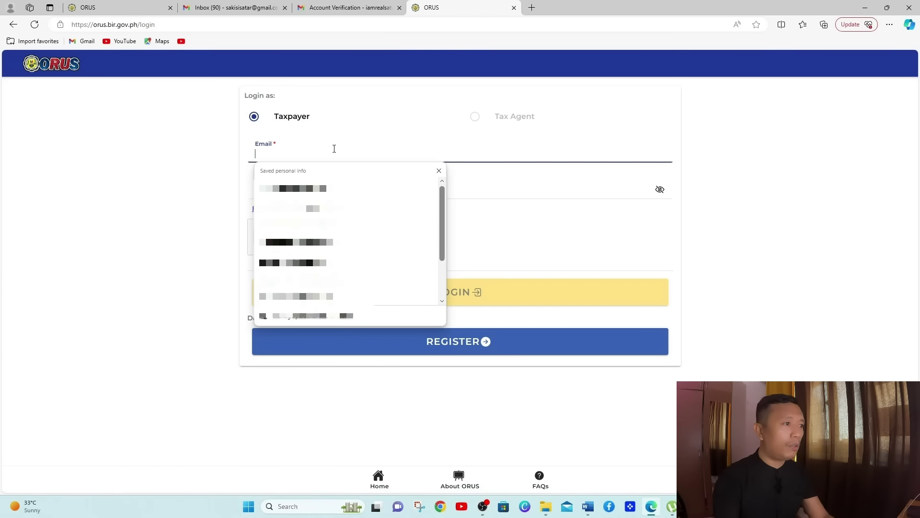
left_click(354, 186)
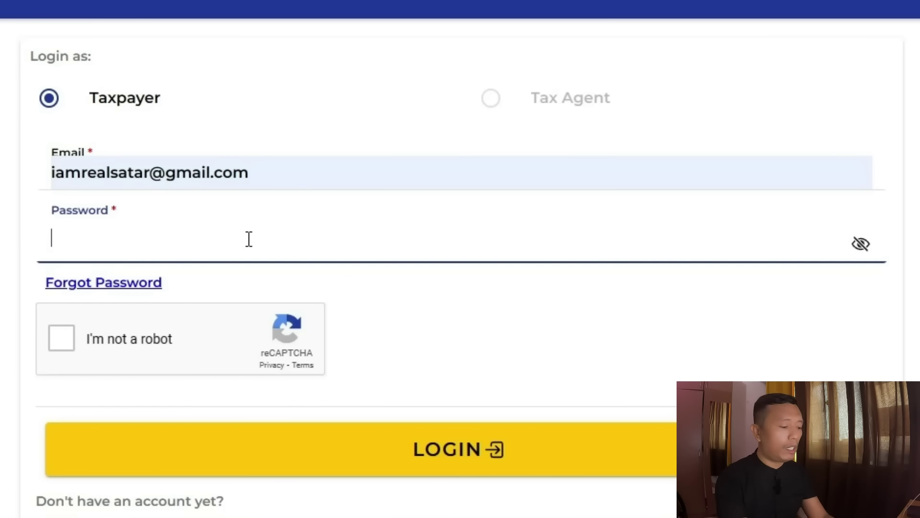
type("************")
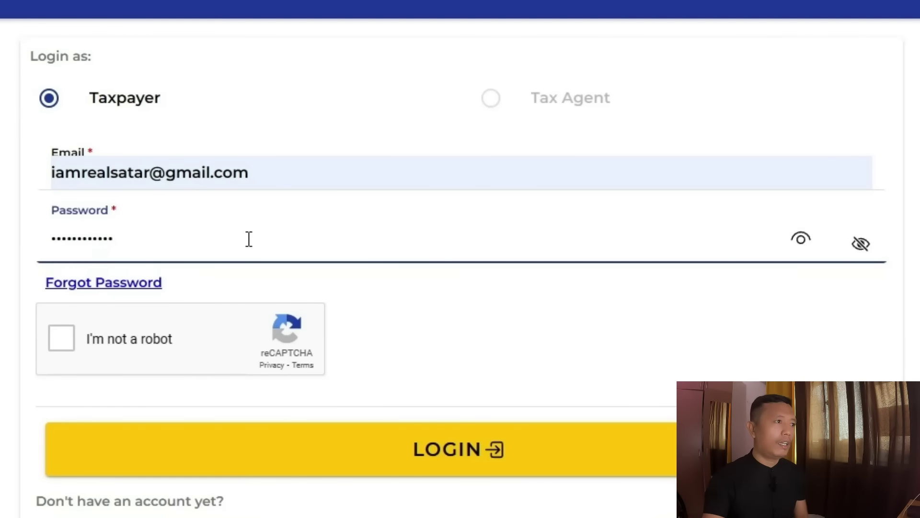
left_click(61, 339)
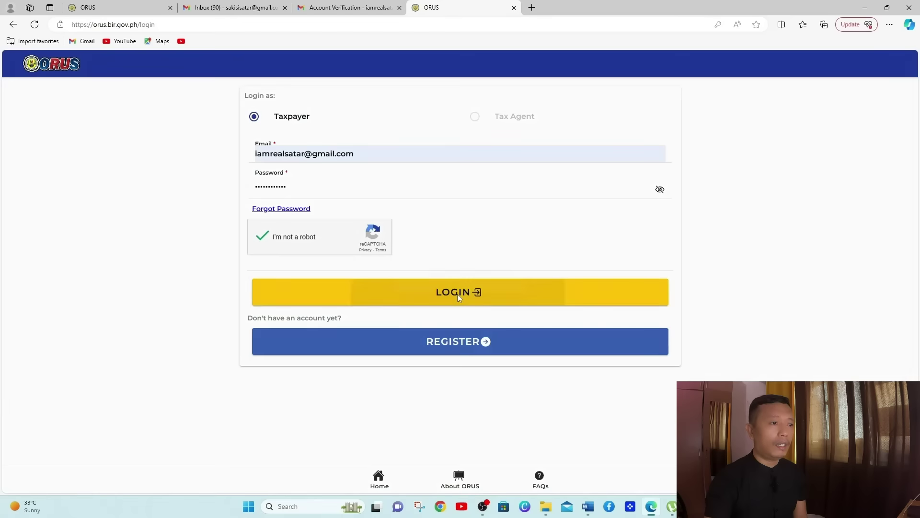
left_click(464, 460)
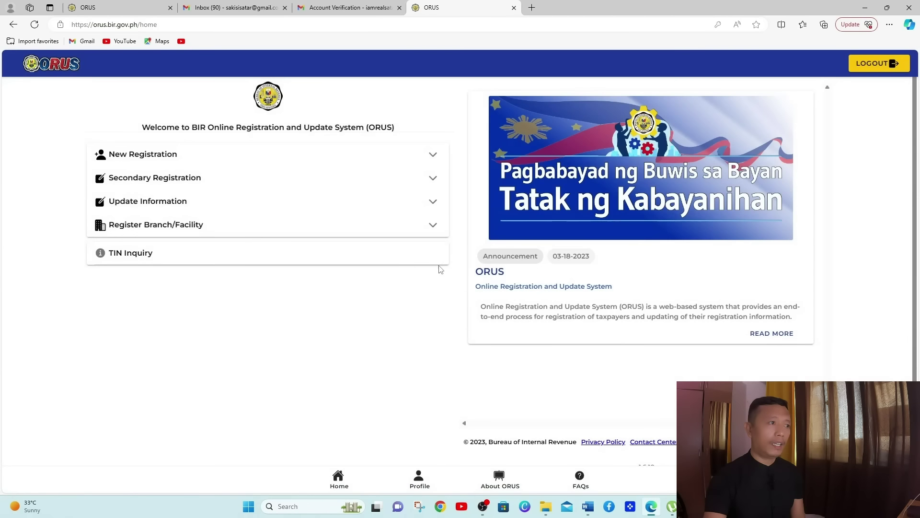
- Under New Registration, choose As An Individual and open the Form 1904 registration form
left_click(293, 153)
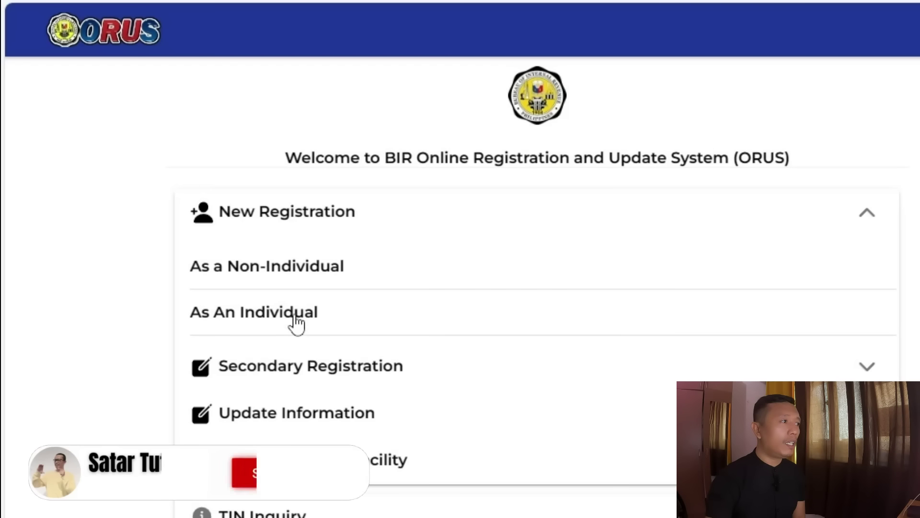
left_click(866, 213)
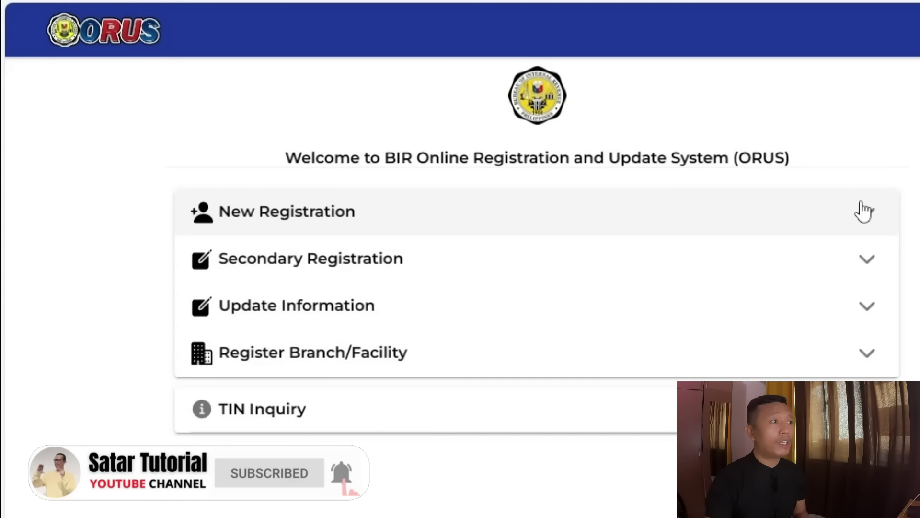
left_click(864, 212)
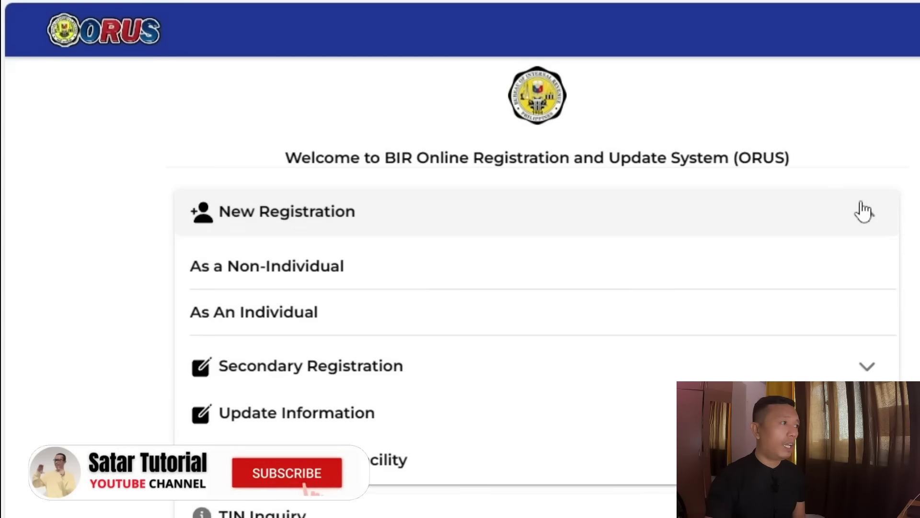
left_click(288, 323)
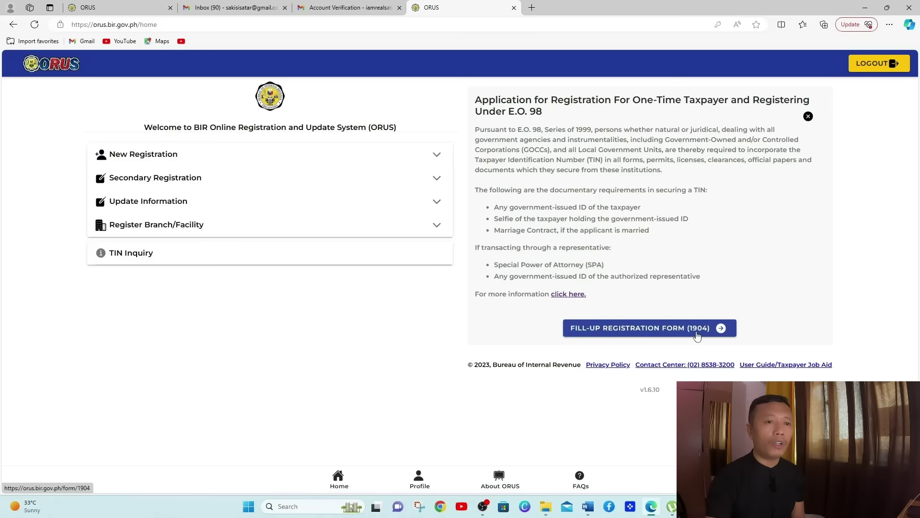
left_click(694, 333)
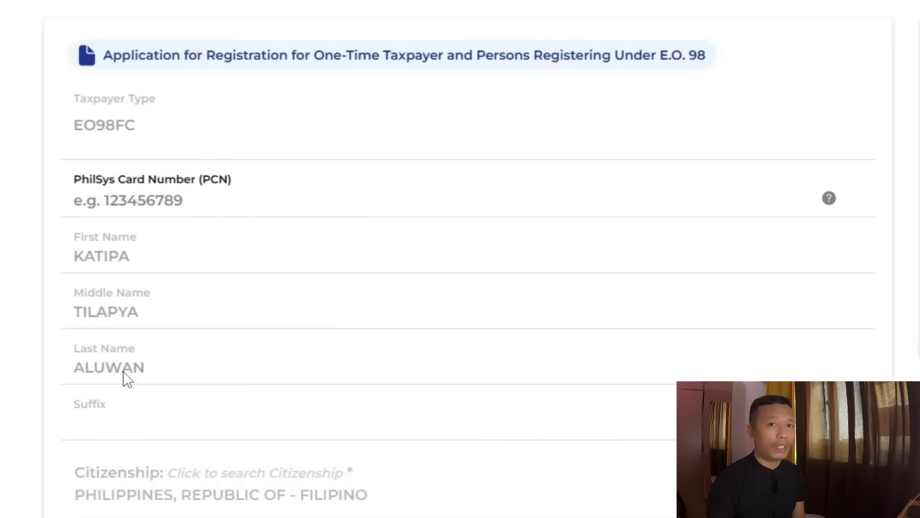
- Enter 'cotabato city' as place of birth, plus the mother's maiden name and father's name
scroll(216, 254, "down", 5)
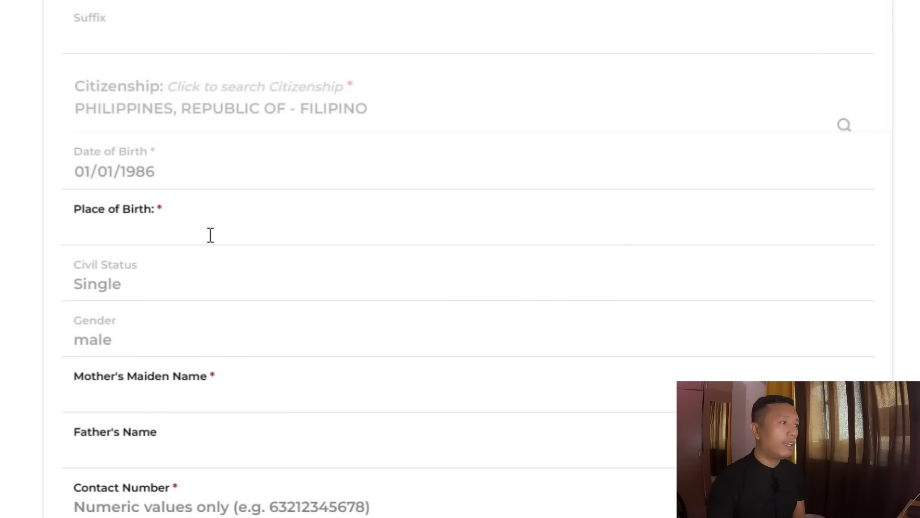
left_click(210, 235)
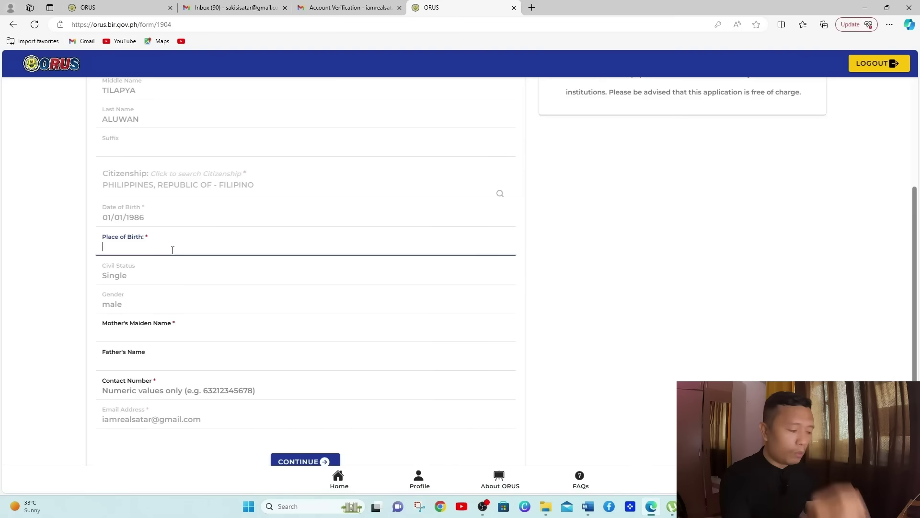
type("cot")
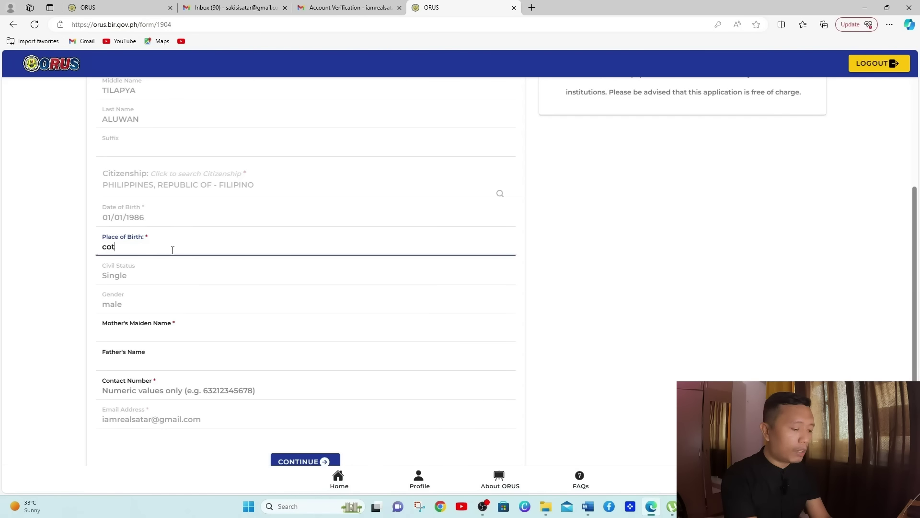
type("abato city")
left_click(216, 336)
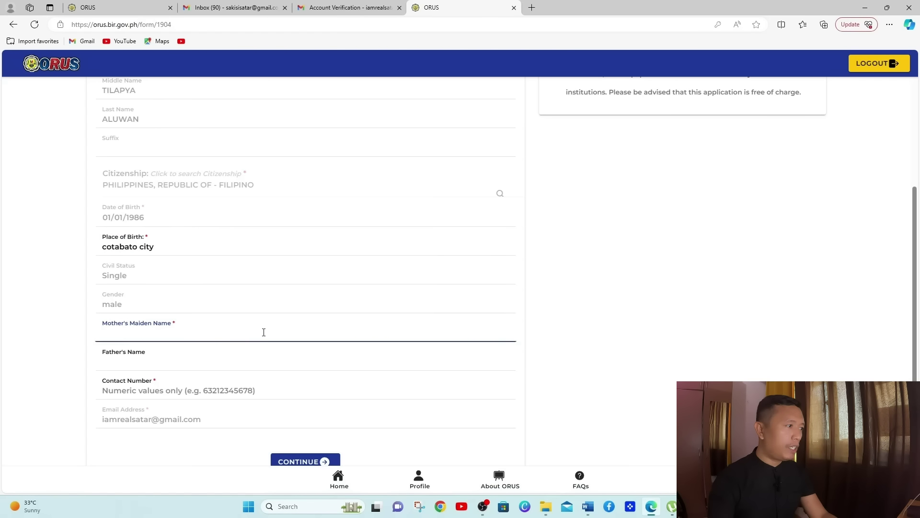
scroll(263, 332, "down", 1)
type("t")
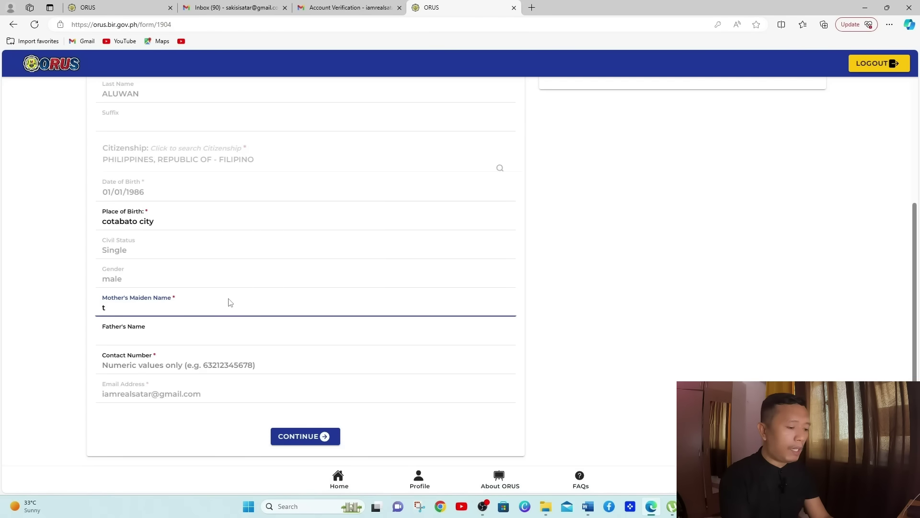
type("ilapya")
left_click(186, 337)
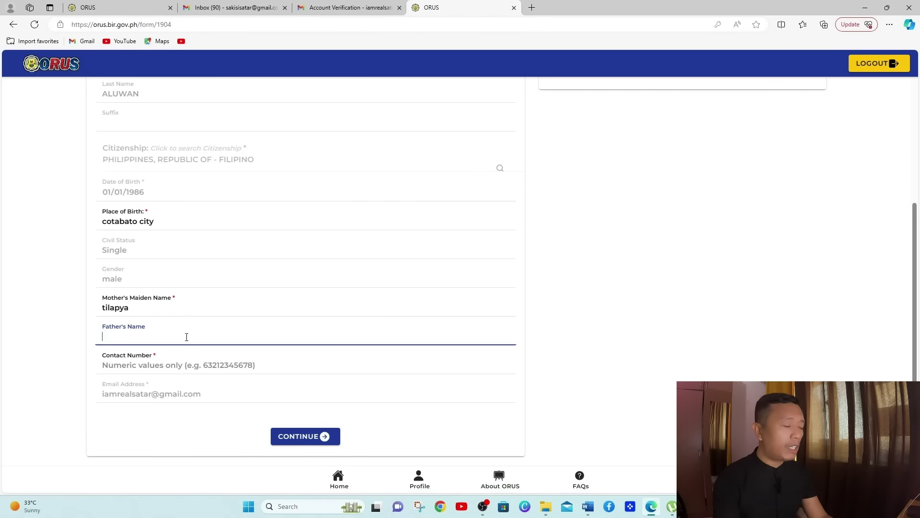
type("p")
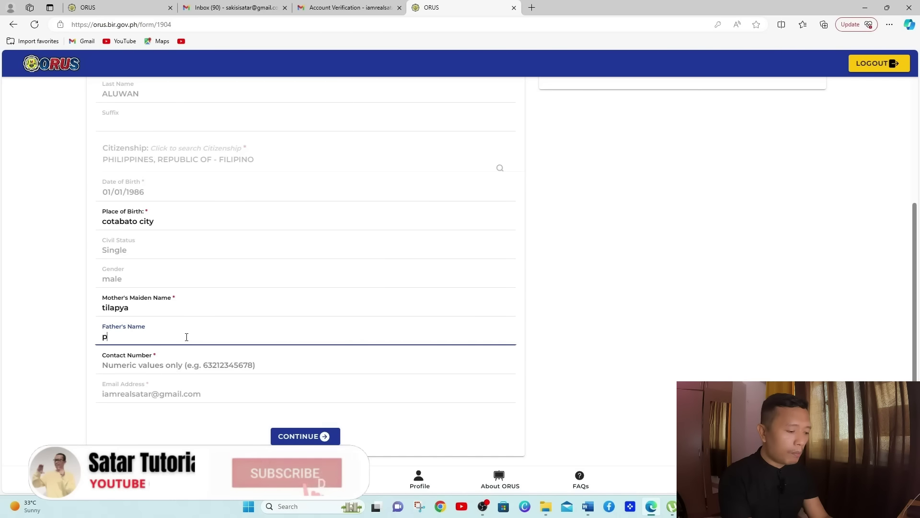
type("upuyo aluwan")
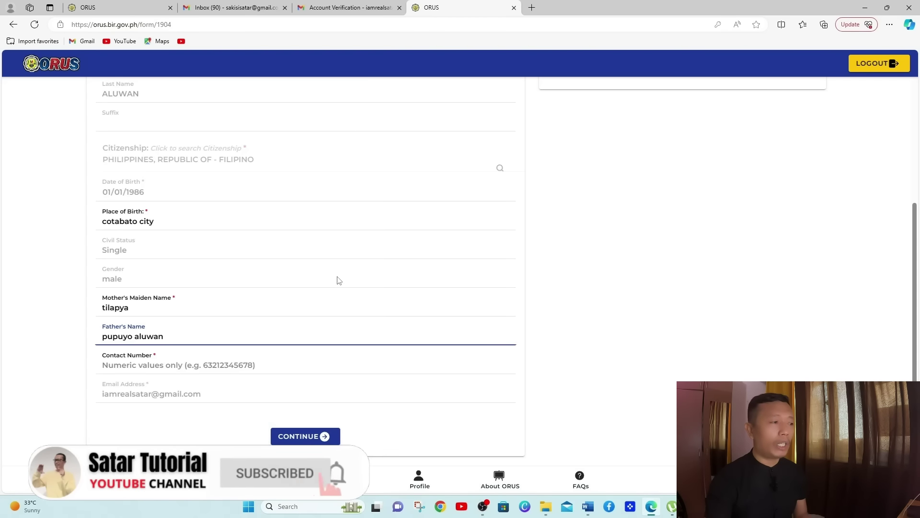
left_click(606, 285)
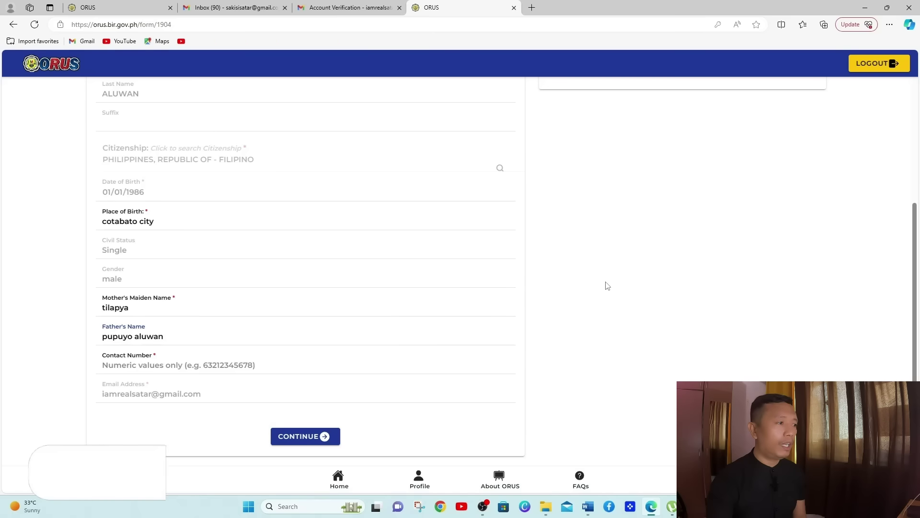
- Fill in the contact number from saved info and continue to Residence Address
left_click(218, 358)
type("09162")
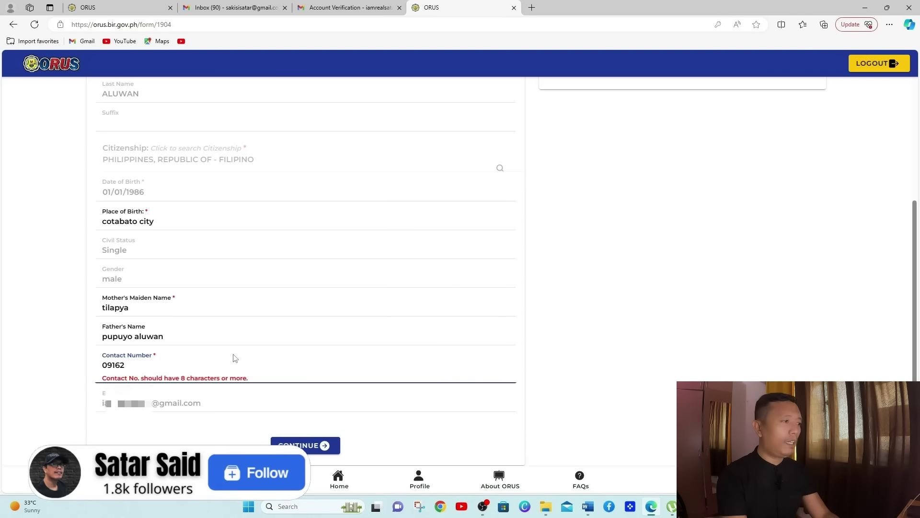
key("BackSpace")
key("BackSpace")
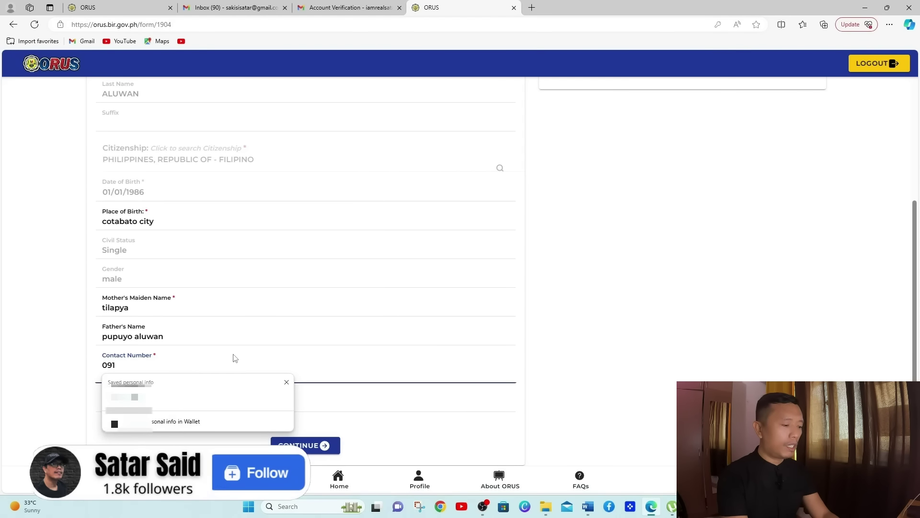
left_click(172, 400)
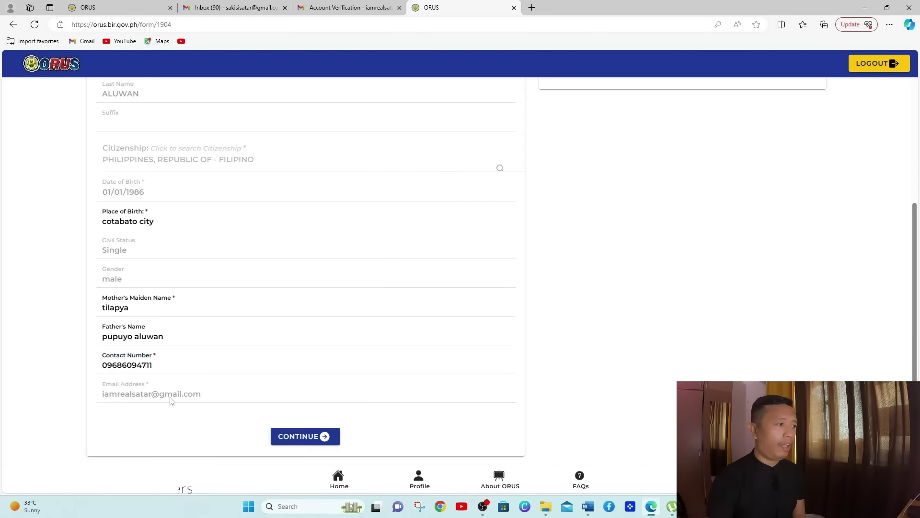
left_click(303, 437)
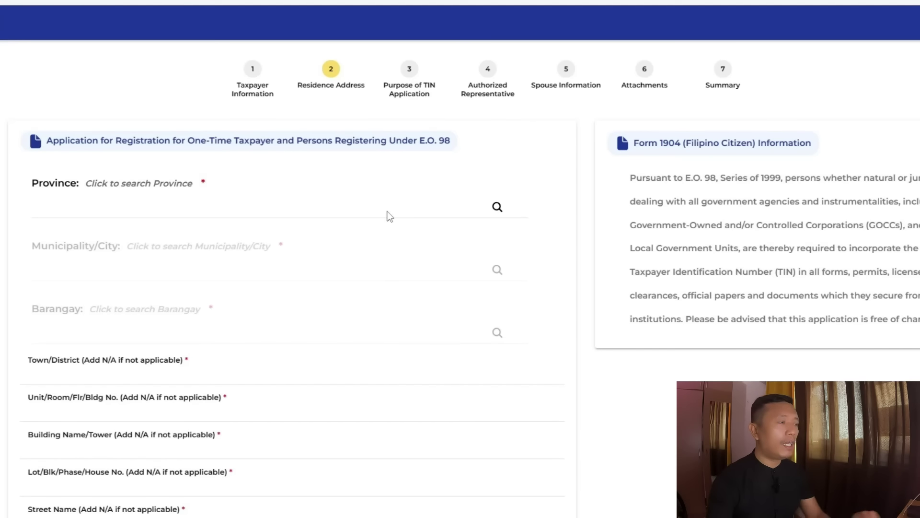
- Select NCR, City of Manila, First District as the residence province
left_click(302, 207)
left_click(408, 158)
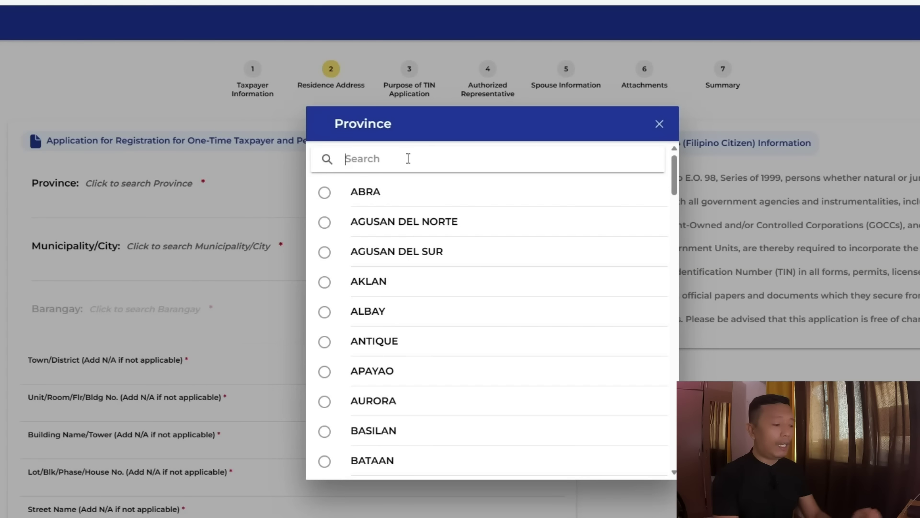
scroll(508, 354, "down", 20)
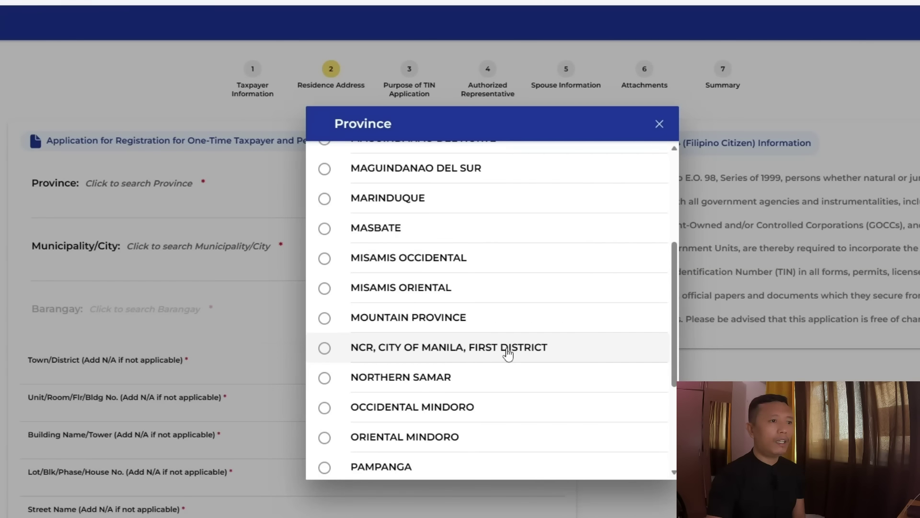
left_click(507, 354)
- Choose ERMITA as the municipality and BARANGAY 670 as the barangay
left_click(174, 273)
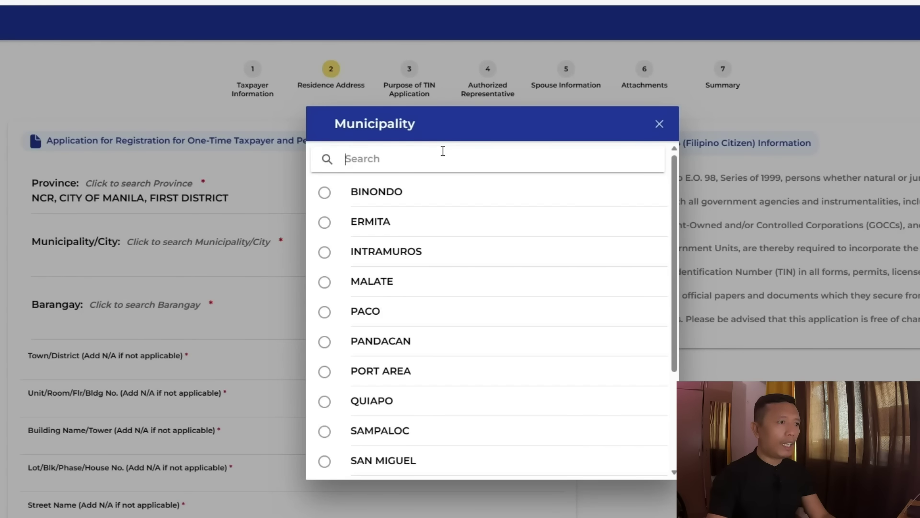
left_click(325, 222)
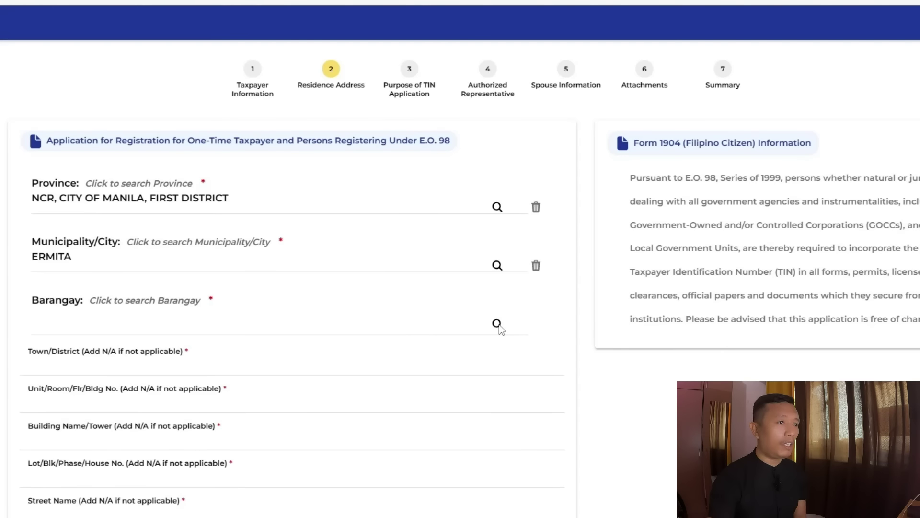
left_click(497, 324)
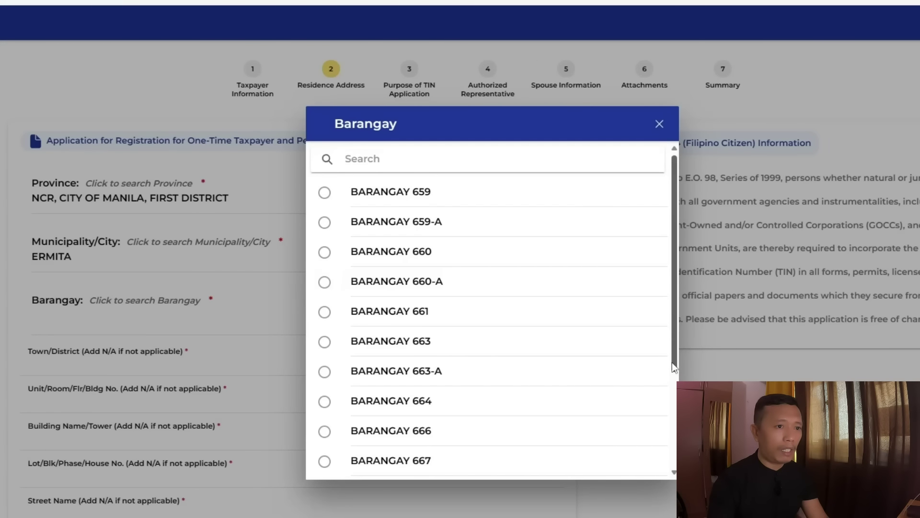
scroll(675, 360, "down", 3)
left_click(328, 418)
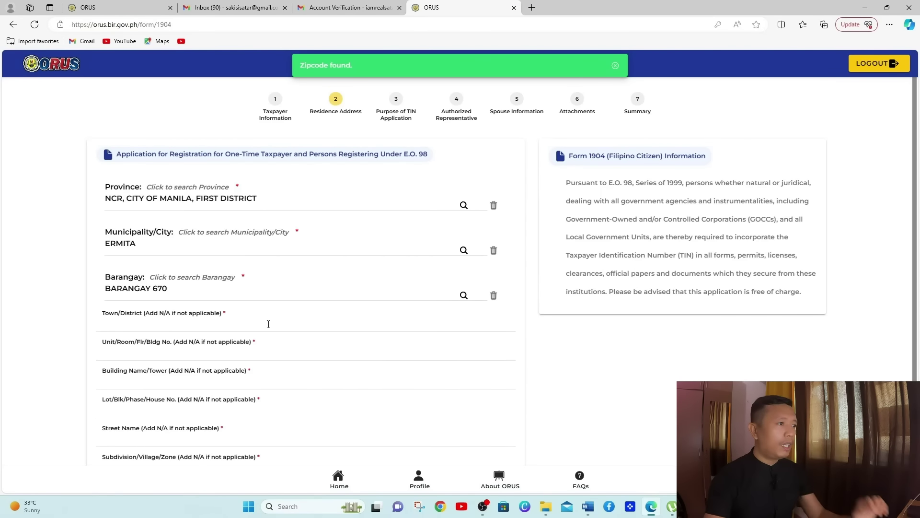
scroll(281, 321, "down", 2)
left_click(108, 246)
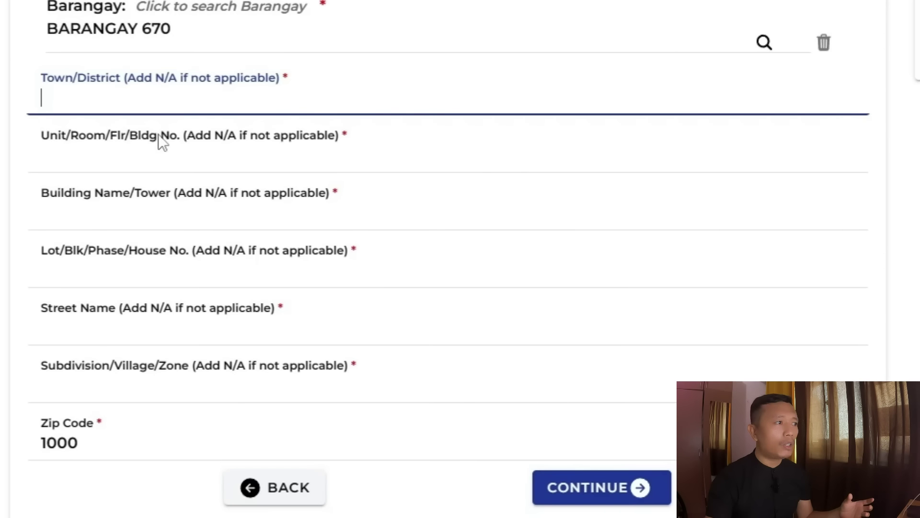
- Enter 'na' in Town/District, Unit/Room/Flr/Bldg No. and Building Name/Tower
type("na")
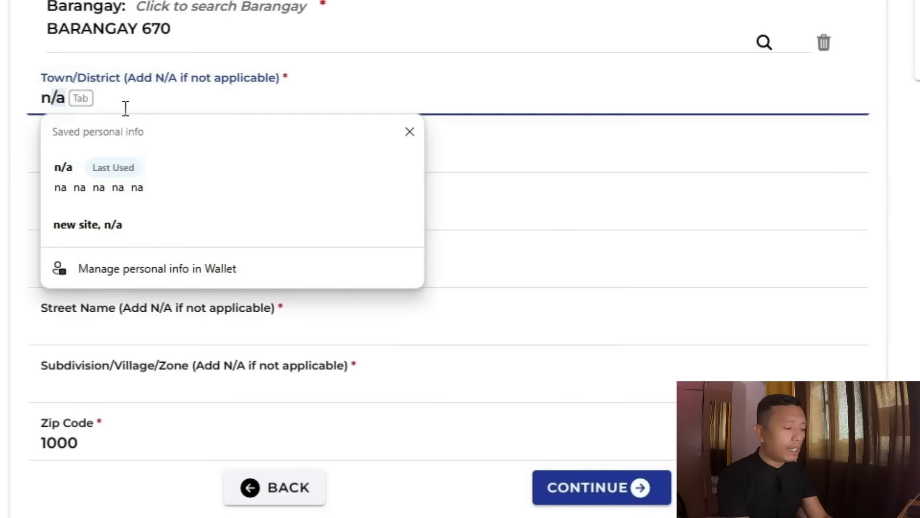
left_click(150, 156)
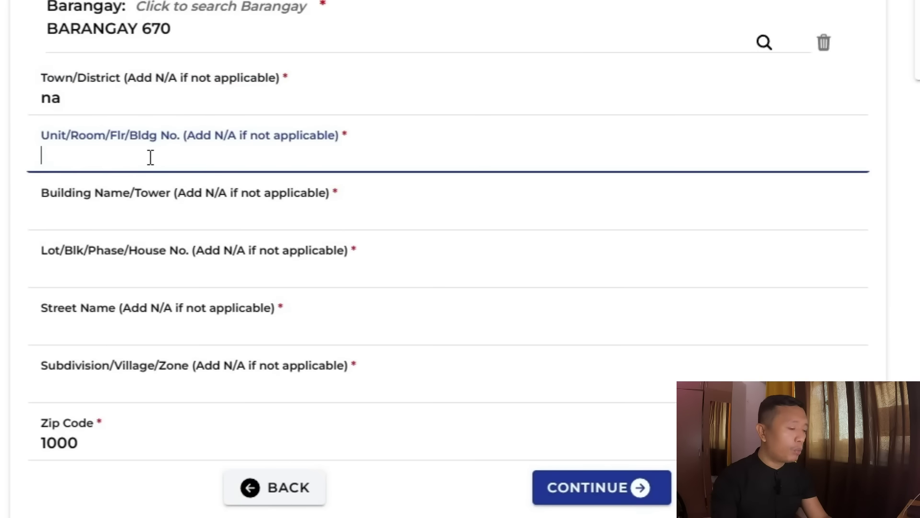
type("na")
left_click(153, 216)
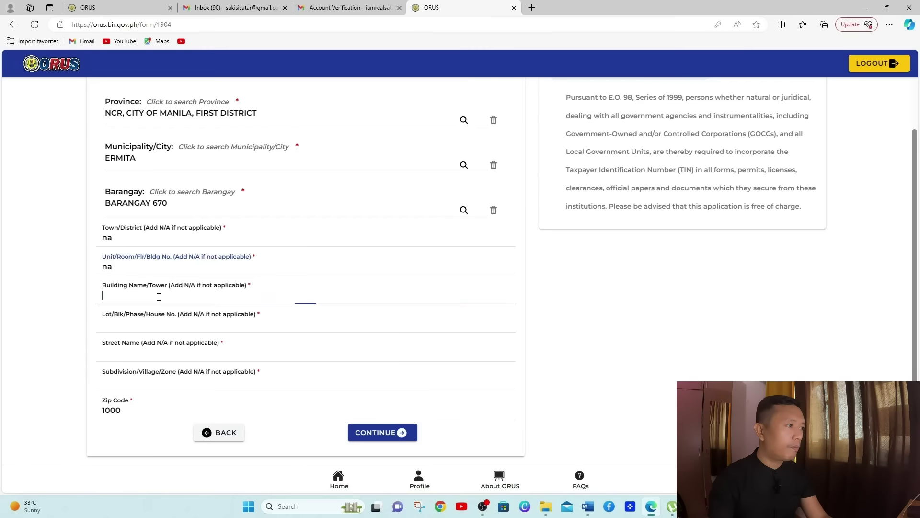
type("na")
left_click(164, 326)
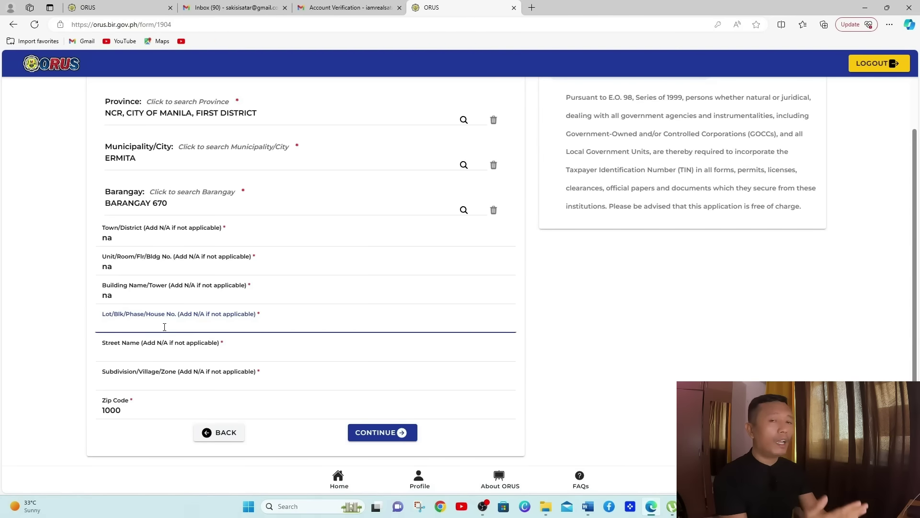